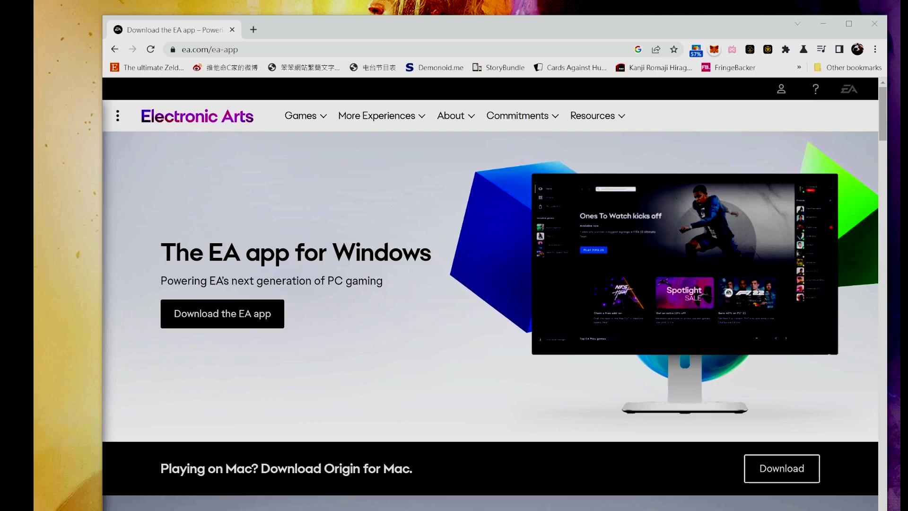
# Download the EA app for Windows and browse for a folder to save EAappInstaller.exe in.
pyautogui.click(233, 315)
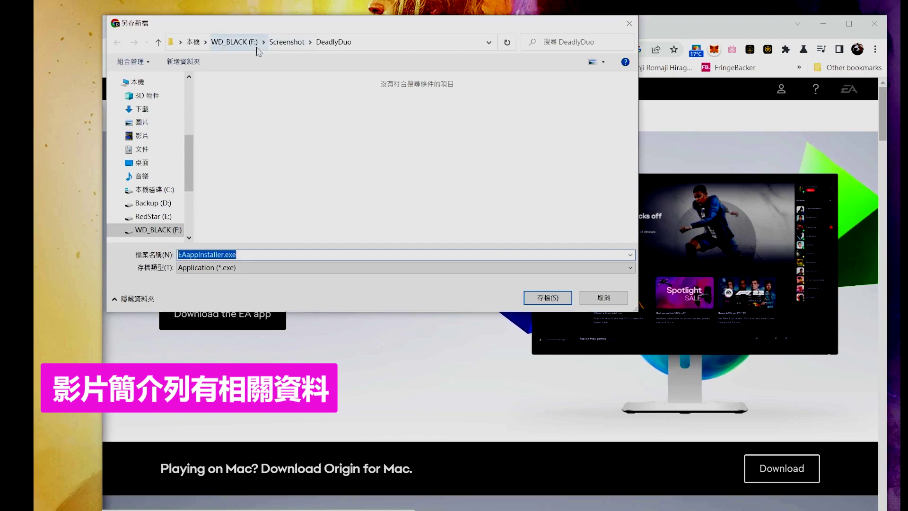
pyautogui.click(228, 50)
pyautogui.click(193, 42)
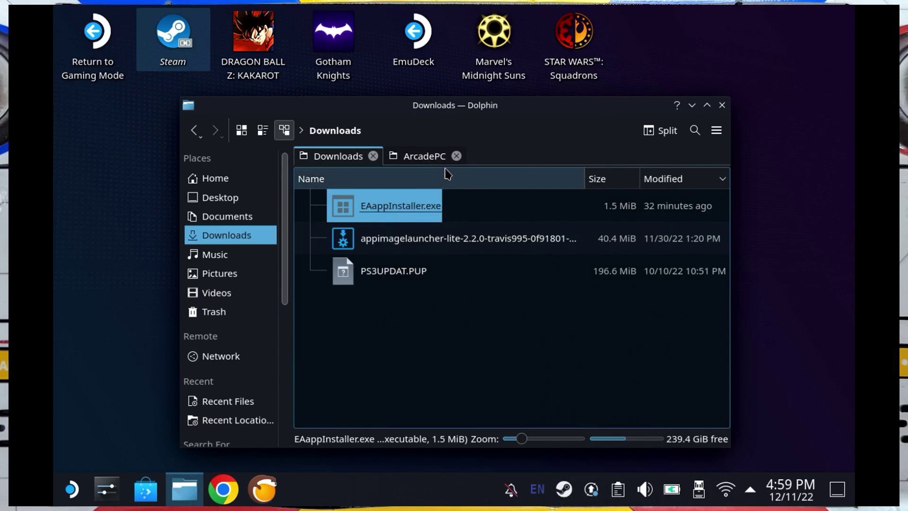
# In the Dolphin file manager, close the ArcadePC folder tab and add EAappInstaller.exe from Downloads to Steam.
pyautogui.click(457, 156)
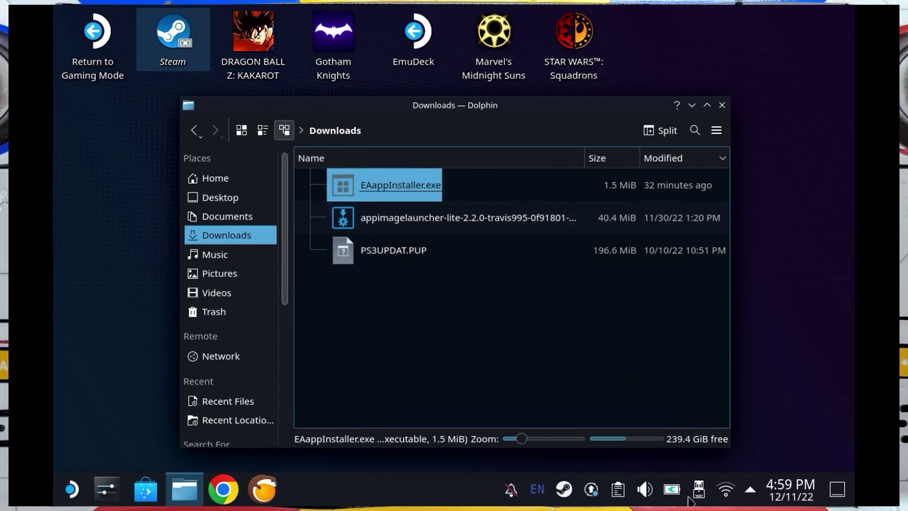
pyautogui.hotkey('ctrl', 'l')
pyautogui.rightClick(365, 194)
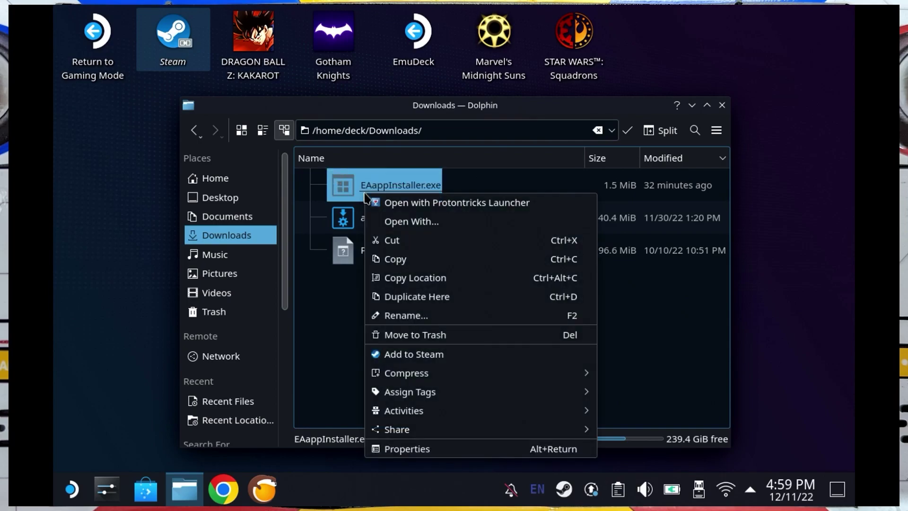
pyautogui.click(448, 355)
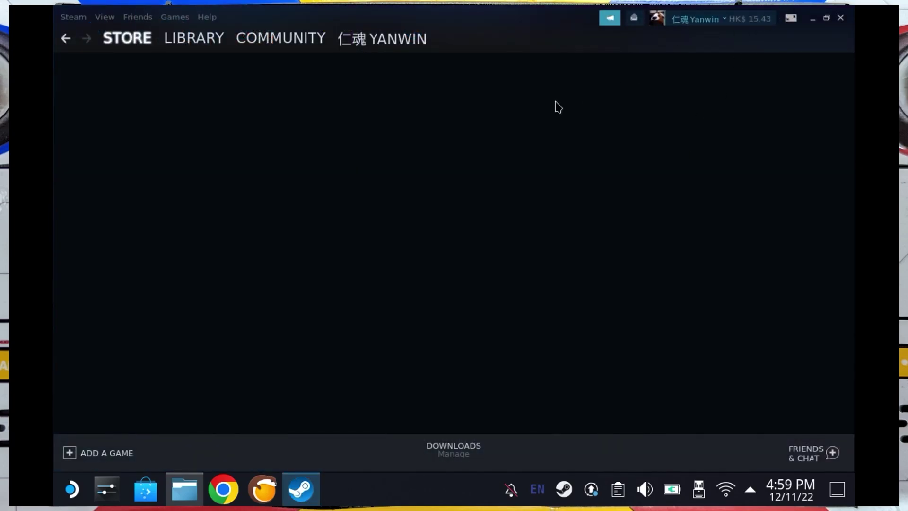
# In the Steam library, force the EAappInstaller.exe shortcut to use the Proton Experimental compatibility tool.
pyautogui.moveTo(343, 56)
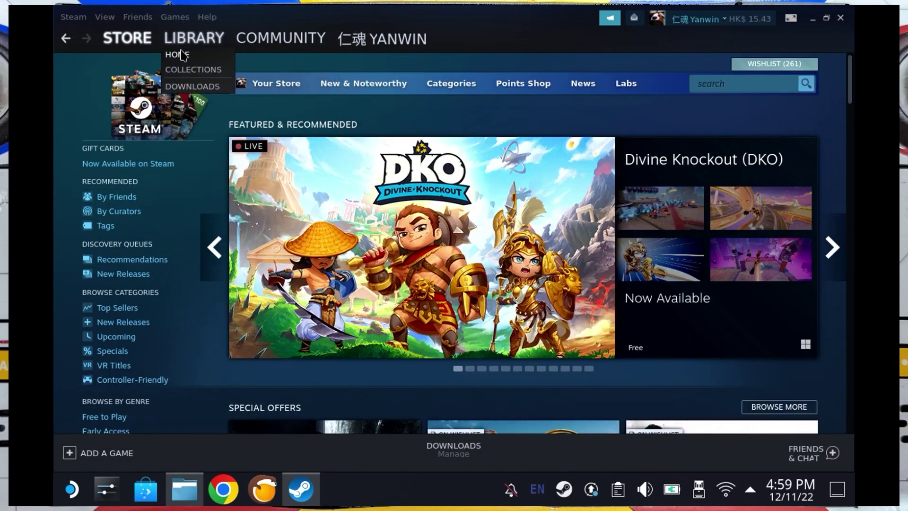
pyautogui.click(185, 53)
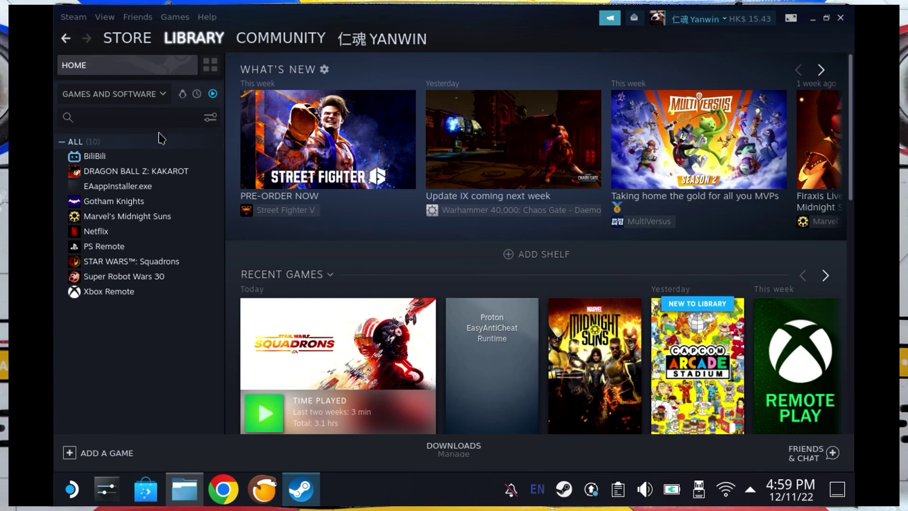
pyautogui.rightClick(137, 185)
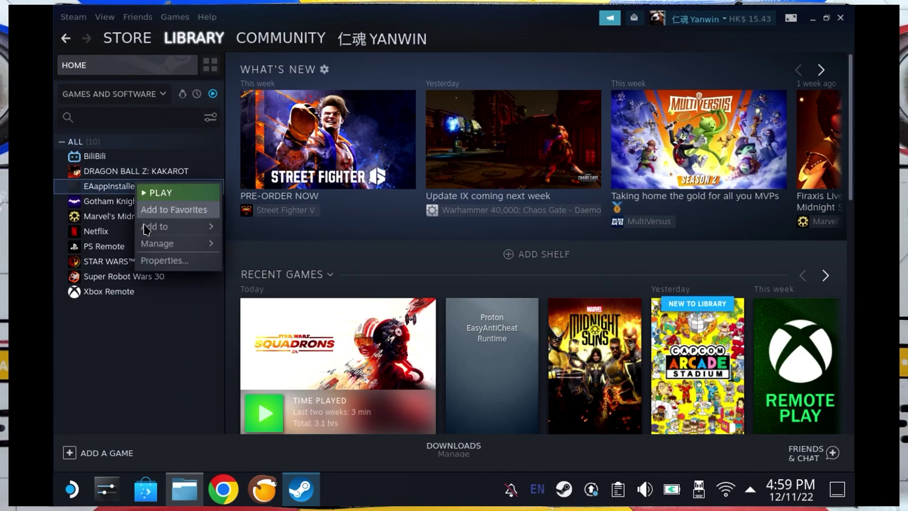
pyautogui.click(149, 261)
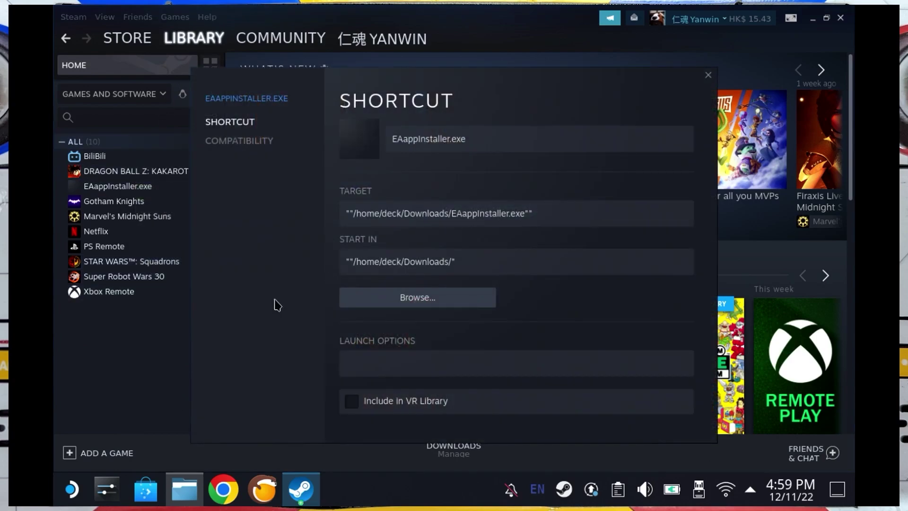
pyautogui.click(298, 141)
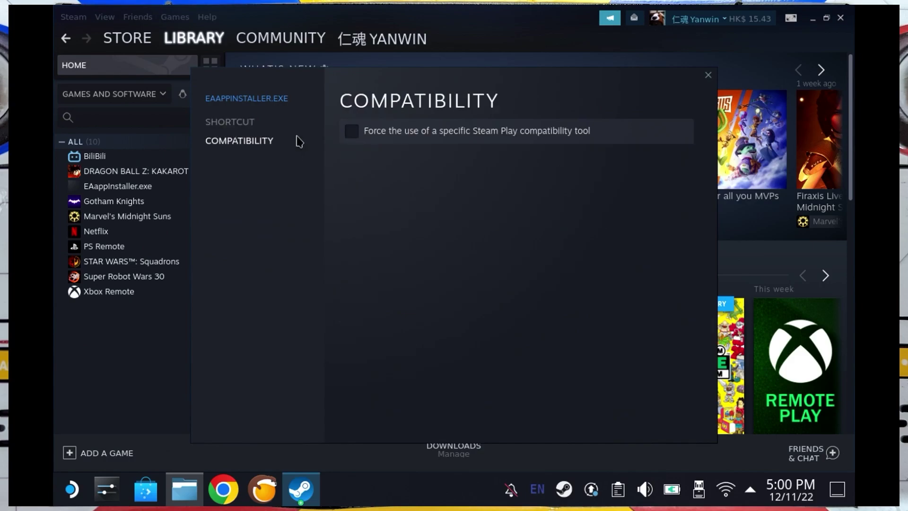
pyautogui.click(351, 131)
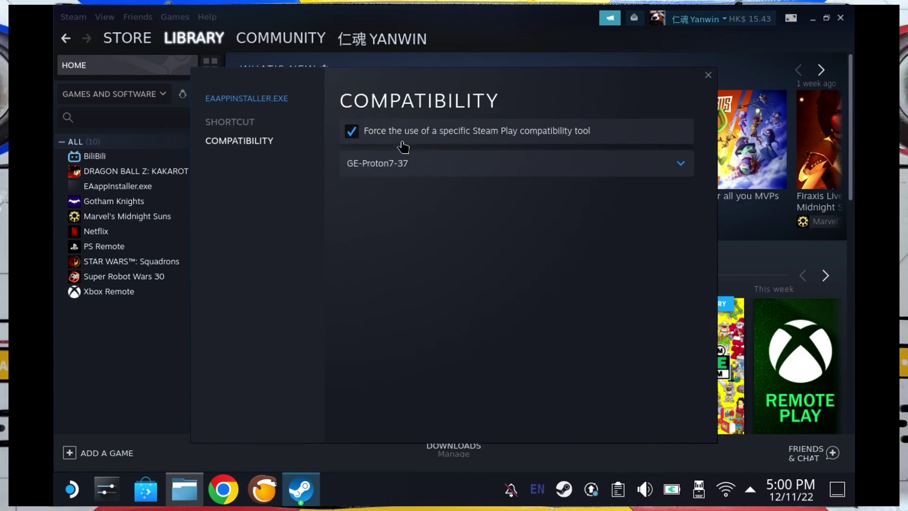
pyautogui.click(420, 170)
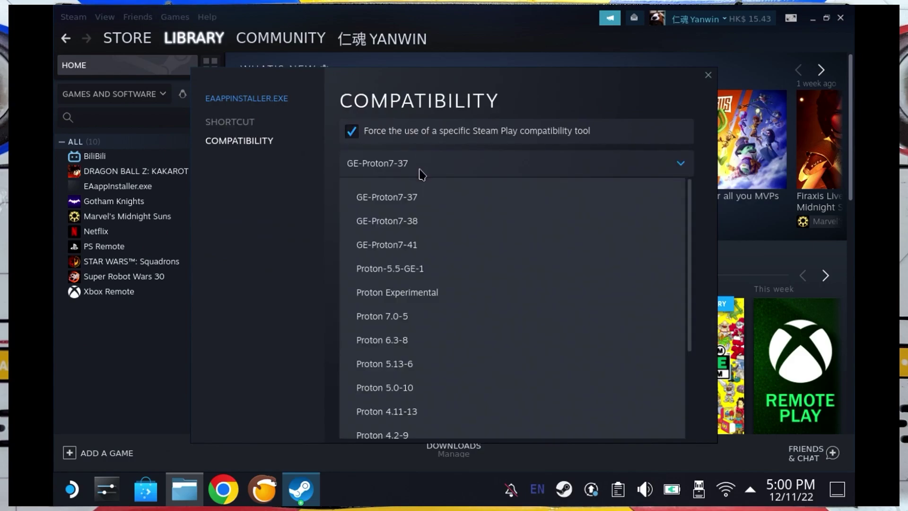
pyautogui.click(445, 293)
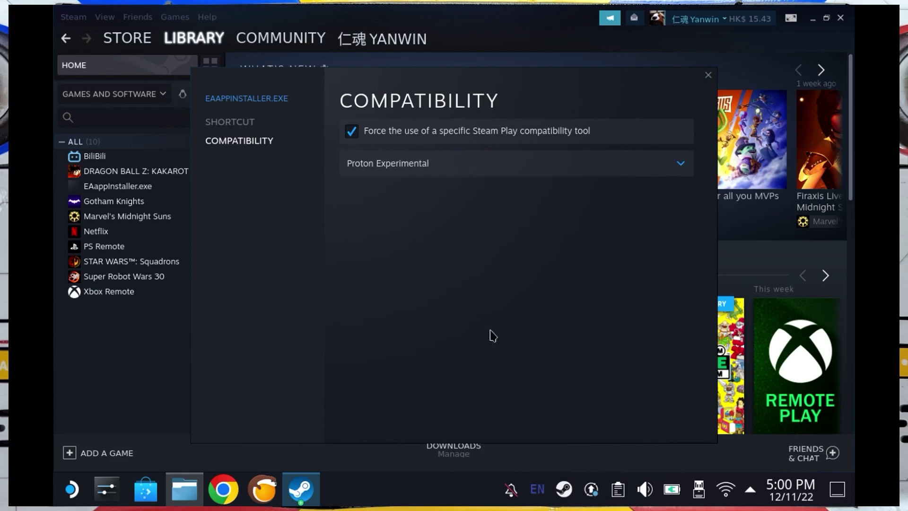
pyautogui.click(708, 76)
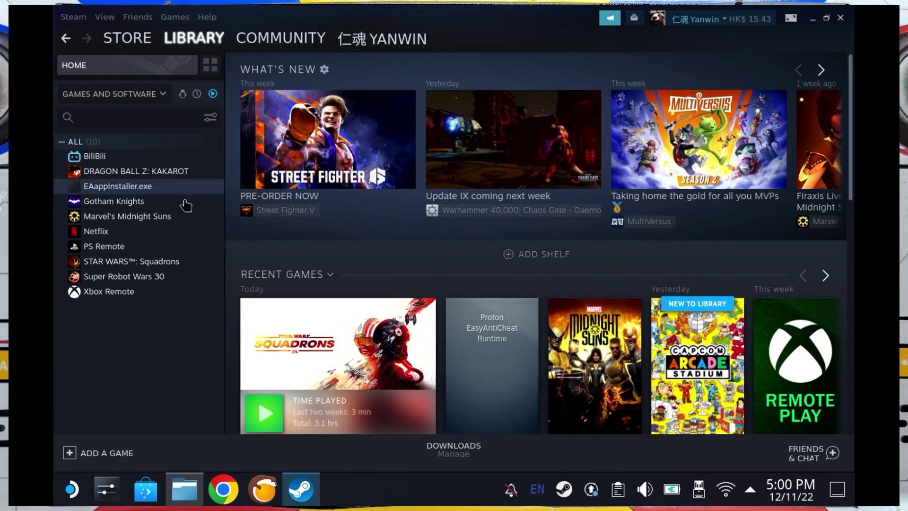
# Launch EAappInstaller.exe from the library and start the EA app installation.
pyautogui.click(166, 187)
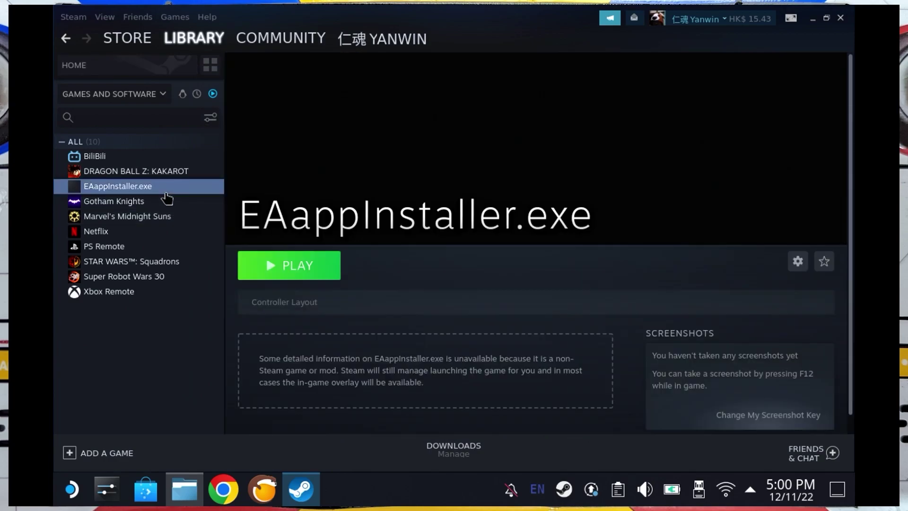
pyautogui.click(284, 277)
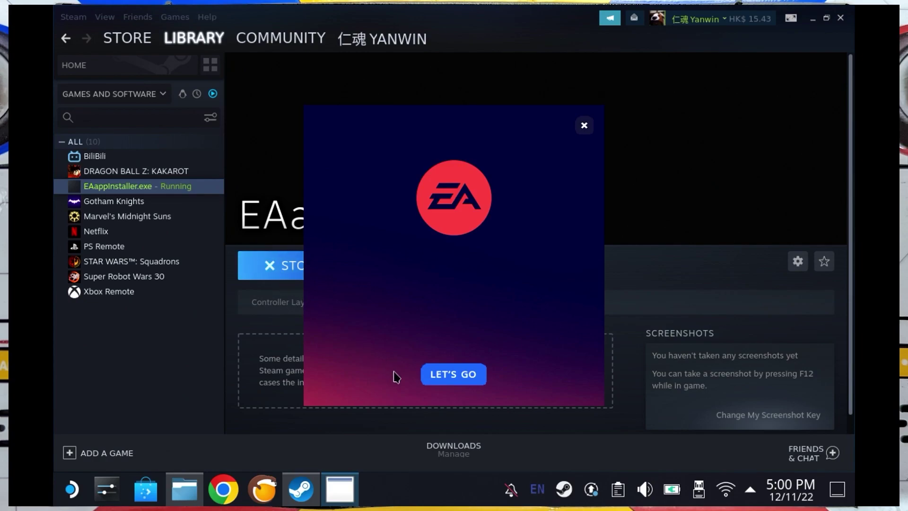
pyautogui.click(458, 381)
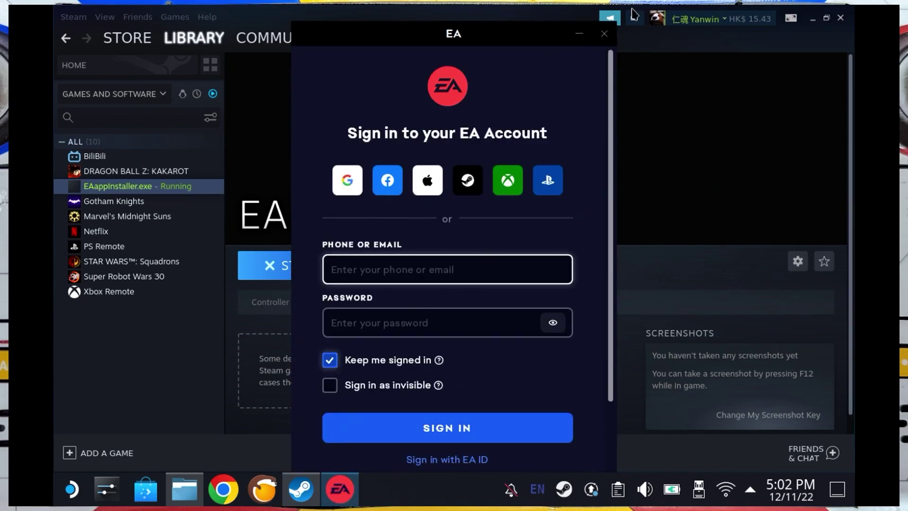
# Close the EA sign-in window and stop the running EAappInstaller.exe, confirming the exit.
pyautogui.click(604, 34)
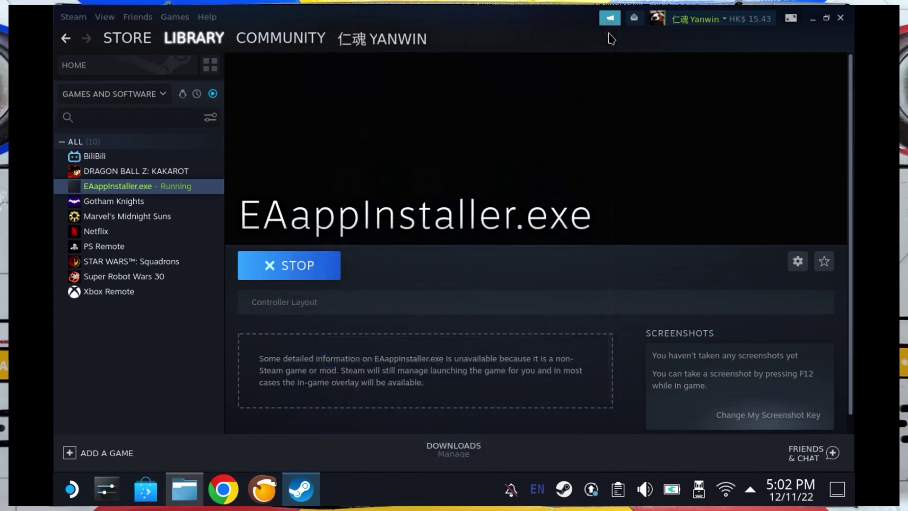
pyautogui.click(310, 276)
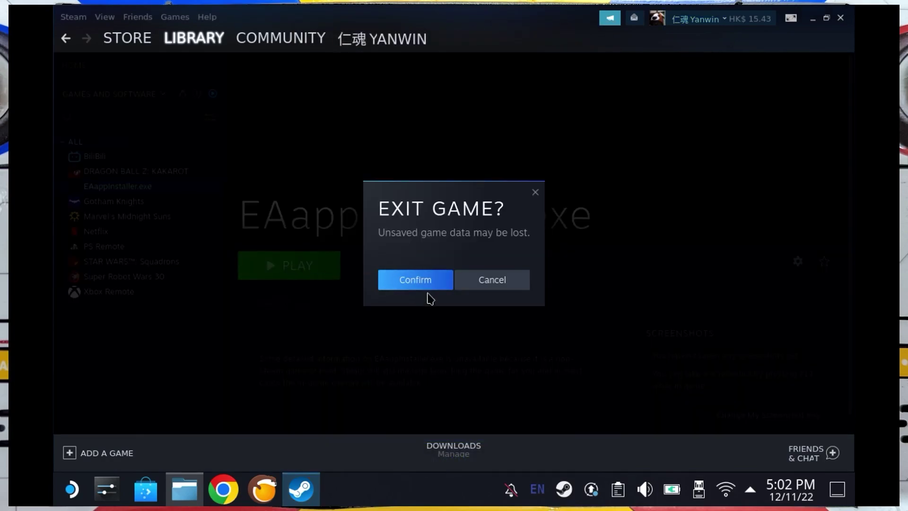
pyautogui.click(431, 283)
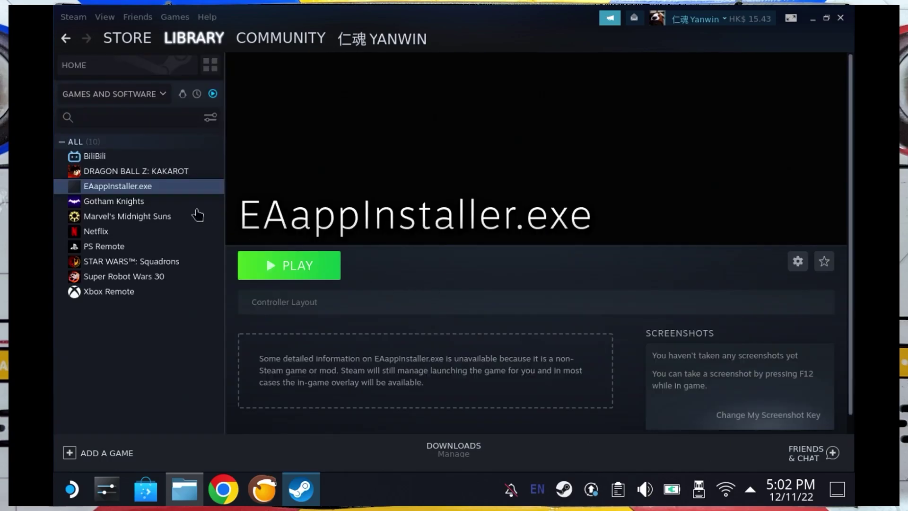
# Browse for a new target for the EAappInstaller.exe shortcut and go to the folder /home/deck/.local/share/Steam/.
pyautogui.rightClick(148, 185)
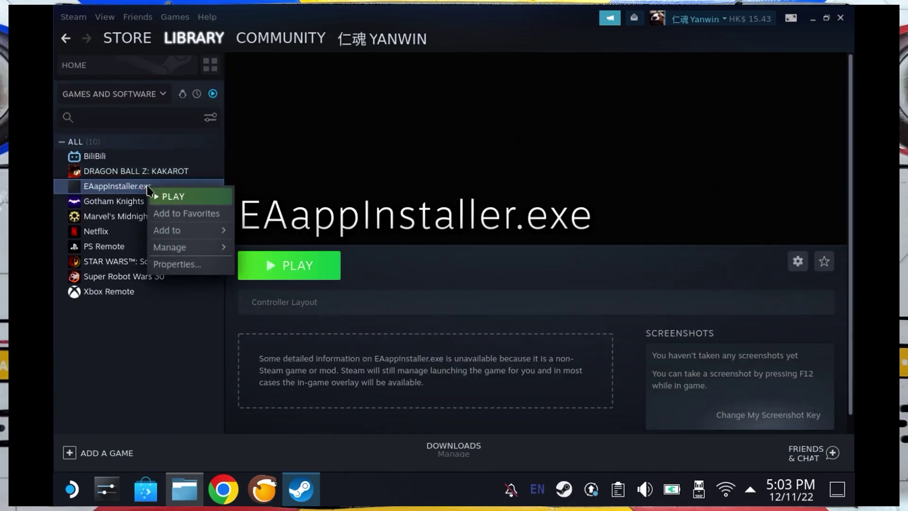
pyautogui.click(206, 273)
pyautogui.click(481, 297)
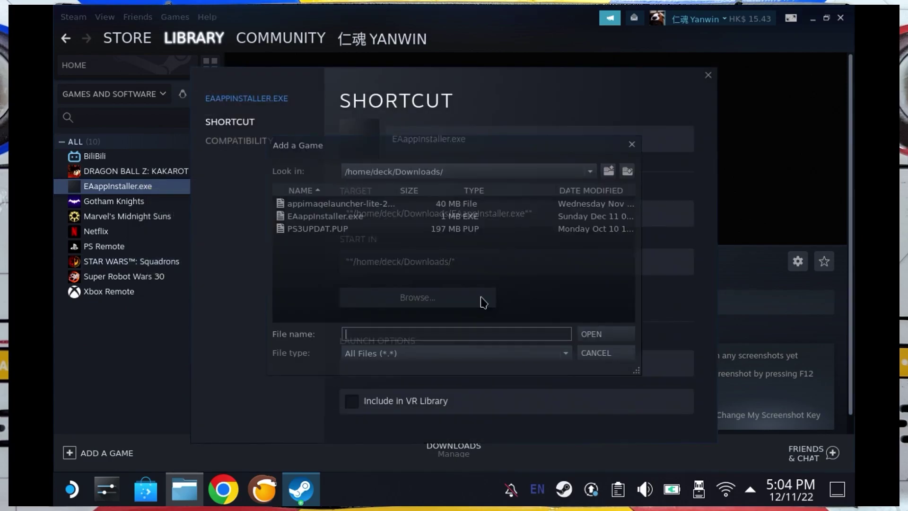
pyautogui.click(470, 171)
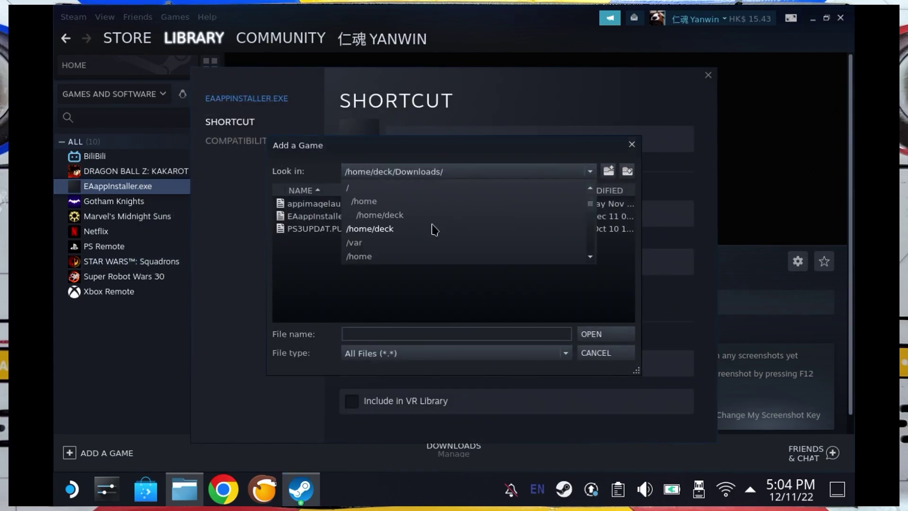
pyautogui.click(427, 213)
pyautogui.doubleClick(314, 269)
pyautogui.click(609, 171)
pyautogui.doubleClick(295, 256)
pyautogui.doubleClick(298, 217)
pyautogui.click(621, 233)
pyautogui.moveTo(629, 234); pyautogui.dragTo(636, 279)
pyautogui.doubleClick(308, 259)
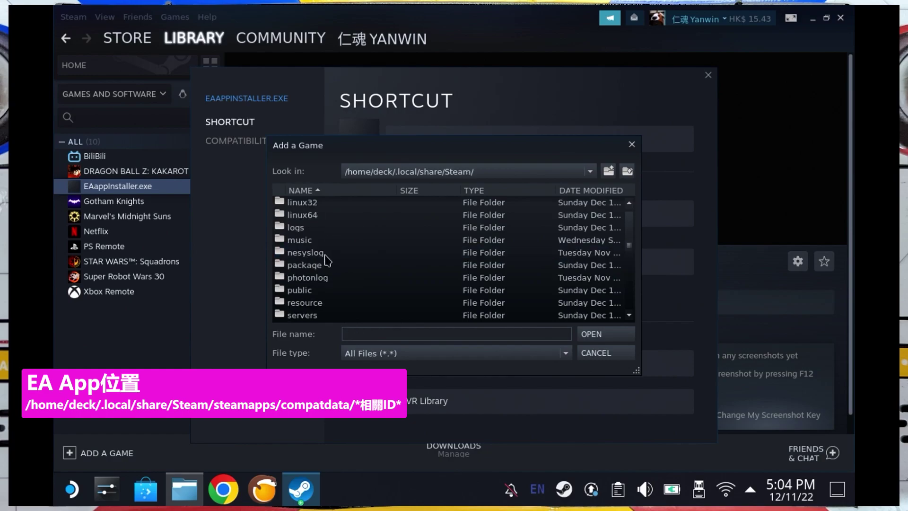
# Open the steamapps folder and its compatdata subfolder.
pyautogui.moveTo(628, 242); pyautogui.dragTo(629, 265)
pyautogui.doubleClick(328, 253)
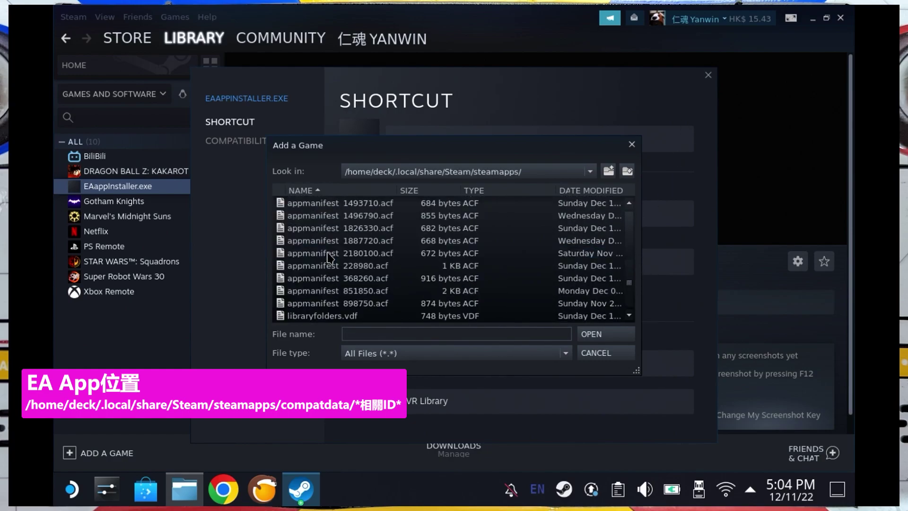
pyautogui.click(629, 248)
pyautogui.doubleClick(322, 216)
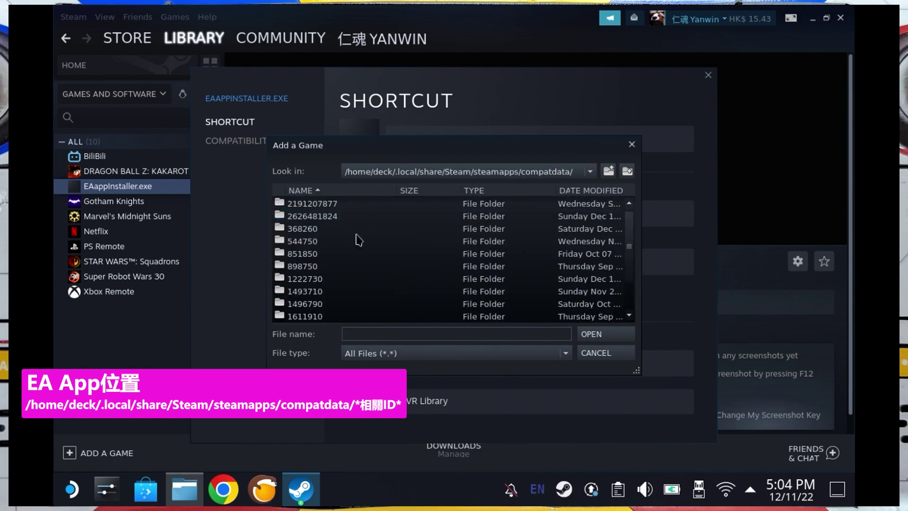
# Sort the compatdata folders by date modified and enlarge the file dialog to show the full dates.
pyautogui.click(592, 191)
pyautogui.moveTo(636, 370); pyautogui.dragTo(716, 395)
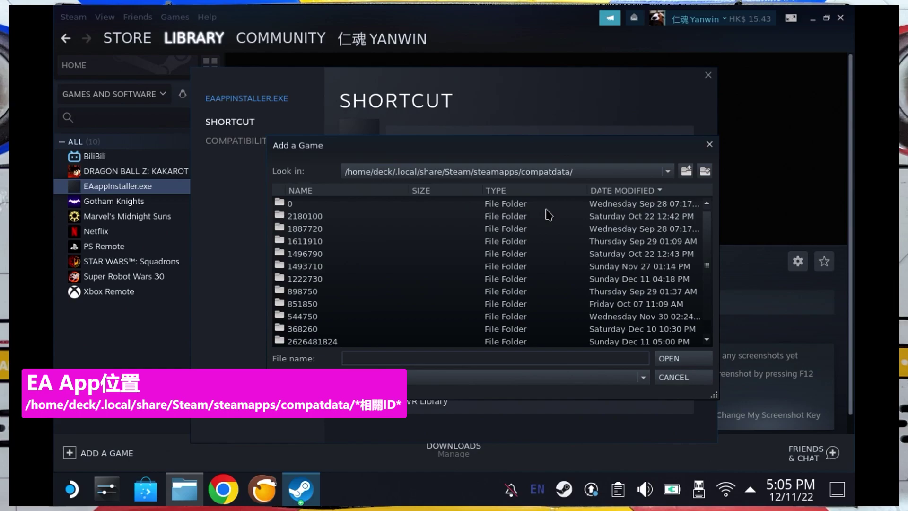
pyautogui.click(618, 192)
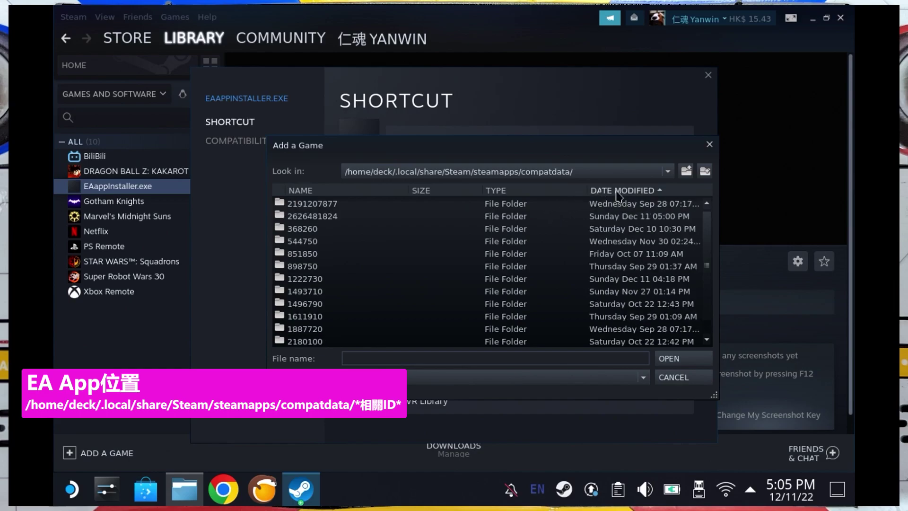
pyautogui.doubleClick(307, 216)
pyautogui.doubleClick(302, 205)
pyautogui.doubleClick(314, 218)
pyautogui.doubleClick(321, 231)
pyautogui.click(686, 171)
pyautogui.doubleClick(307, 218)
pyautogui.doubleClick(306, 216)
pyautogui.click(687, 170)
pyautogui.doubleClick(316, 229)
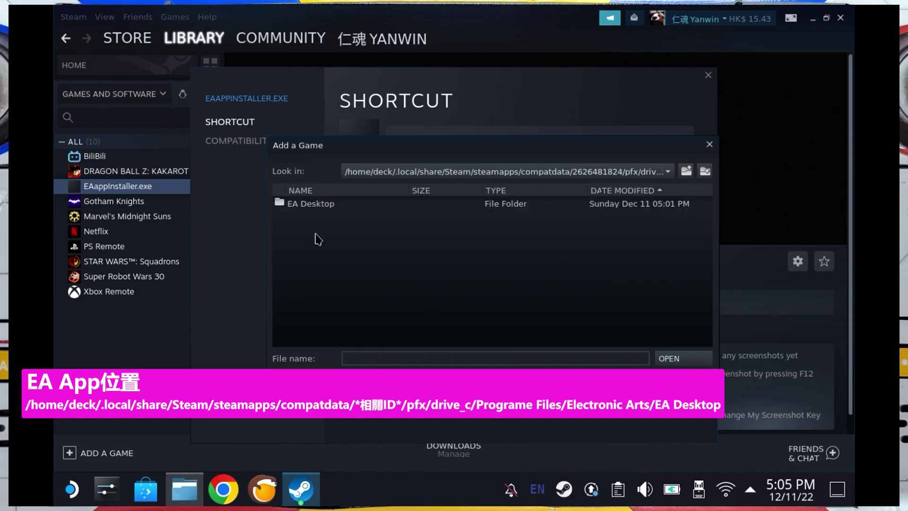
pyautogui.doubleClick(309, 205)
# Choose EADesktop.exe as the shortcut's new target.
pyautogui.moveTo(706, 211); pyautogui.dragTo(705, 268)
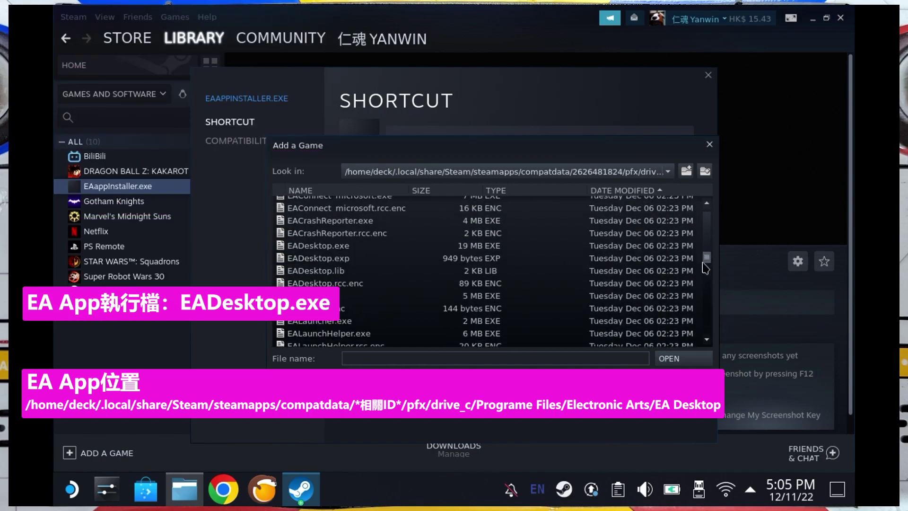
pyautogui.click(345, 251)
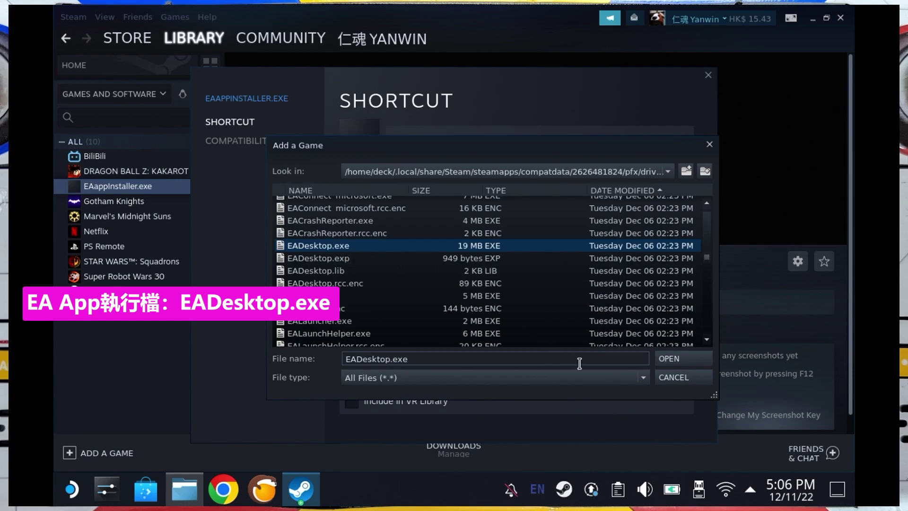
pyautogui.click(674, 360)
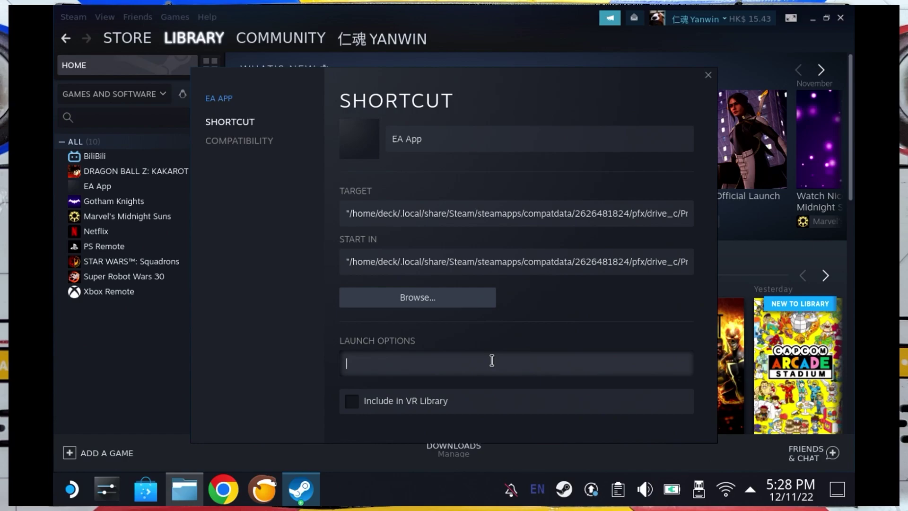
# Begin the shortcut's launch options with the variable STEAM_COMPACT_MOUNT=.
pyautogui.click(492, 361)
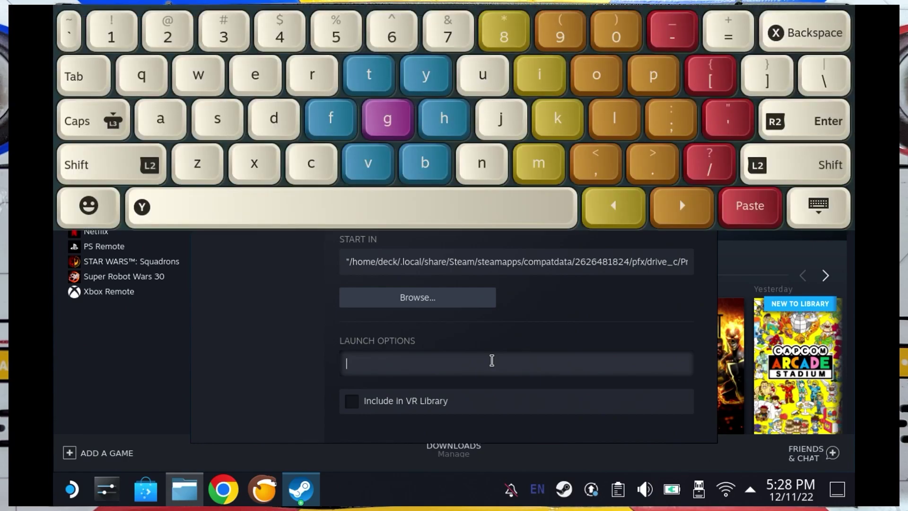
pyautogui.click(110, 171)
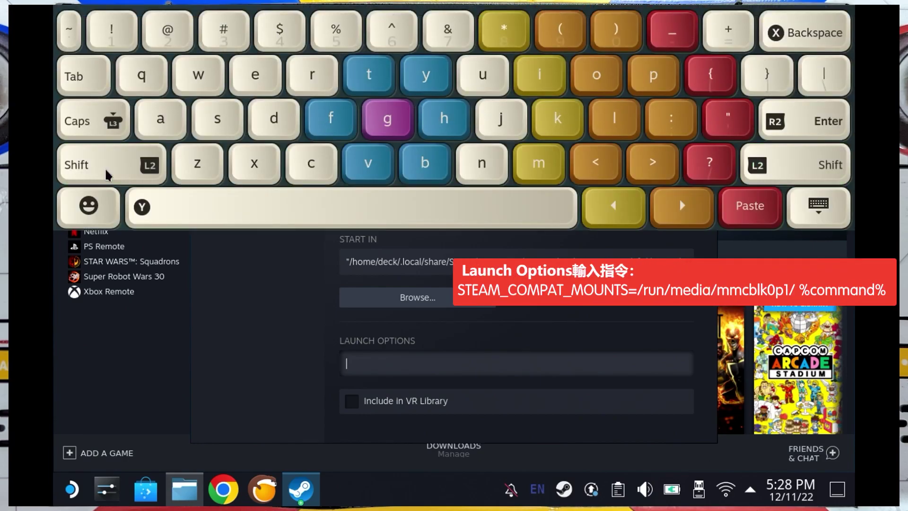
pyautogui.click(92, 121)
pyautogui.click(228, 119)
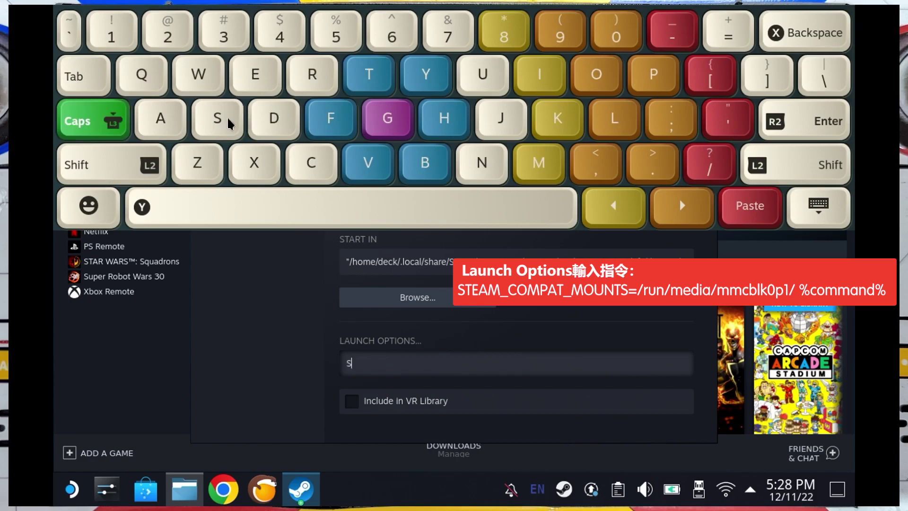
pyautogui.click(369, 76)
pyautogui.click(235, 75)
pyautogui.click(171, 125)
pyautogui.write('M_CO')
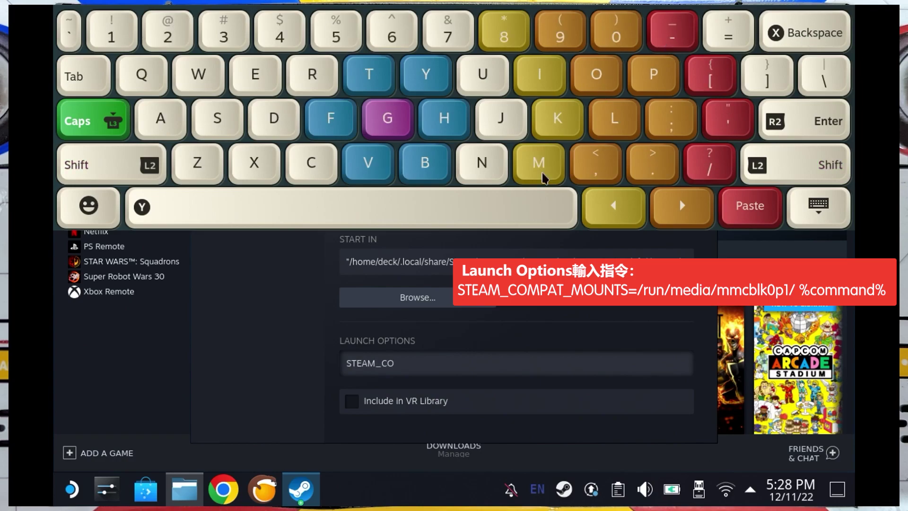
pyautogui.write('MPACT_MOUNT=')
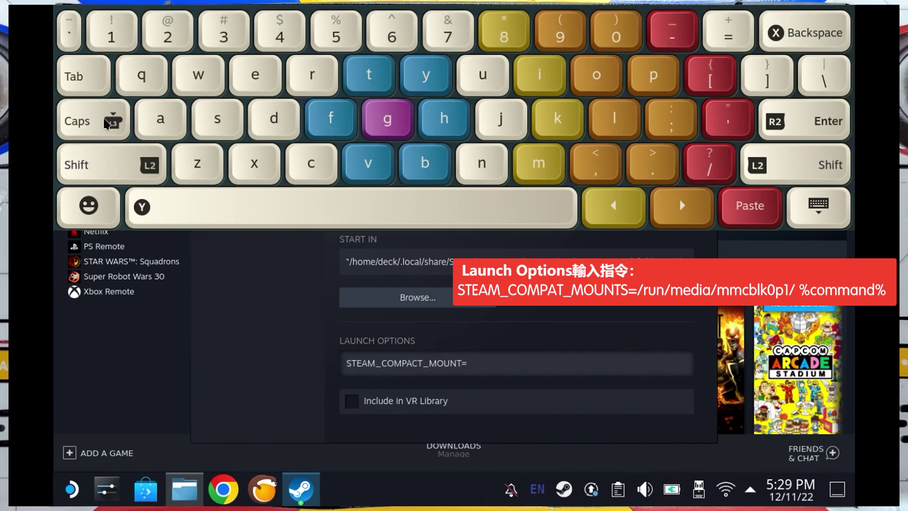
# Complete the launch options with /run/media/mmcblk0p %command% and close the shortcut's properties.
pyautogui.write('/run/media/mmc')
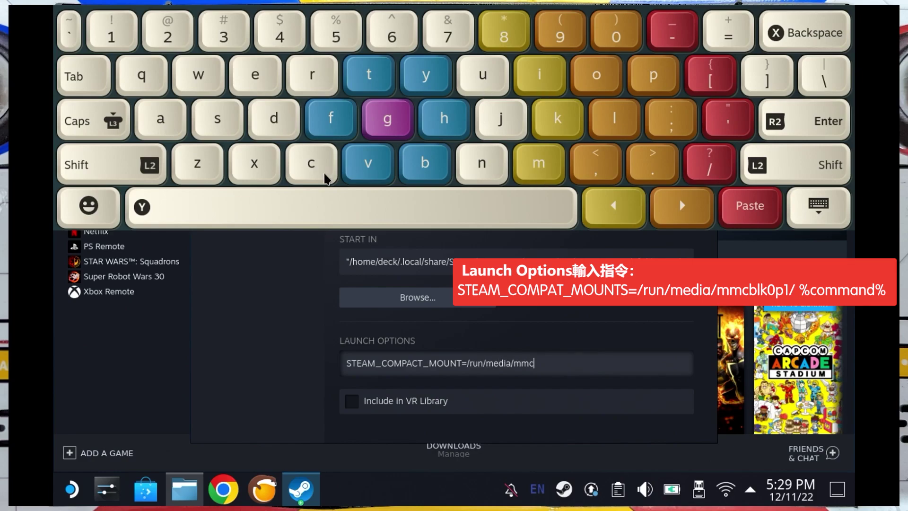
pyautogui.write('blk0p %command%')
pyautogui.click(808, 216)
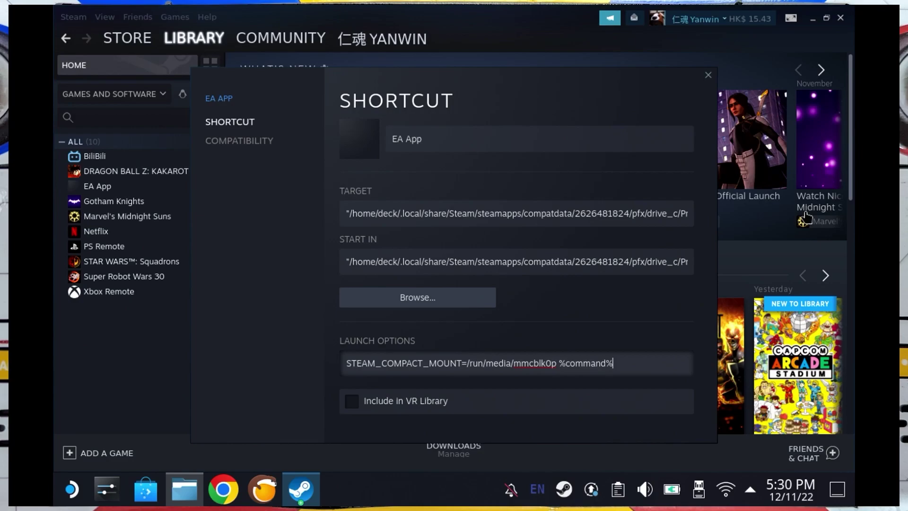
pyautogui.click(709, 76)
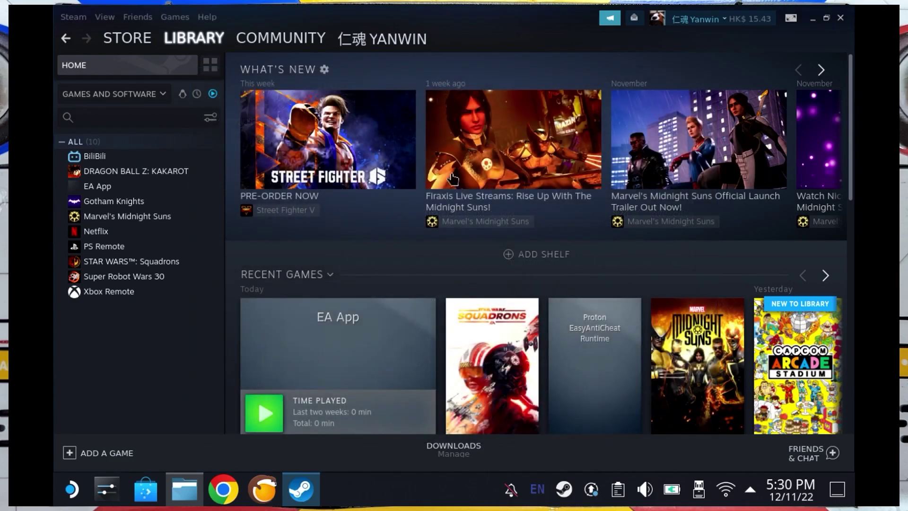
# Launch EA App from the library and sign in with the EA account's email and password.
pyautogui.click(173, 187)
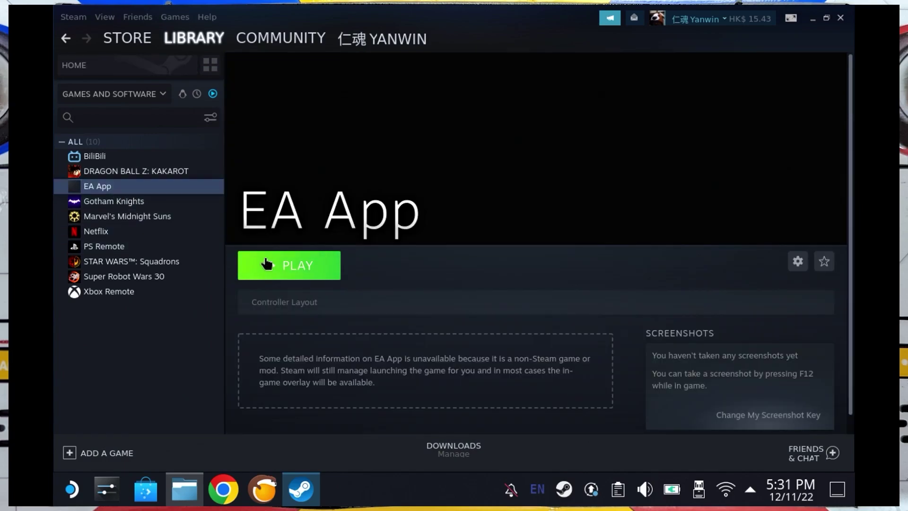
pyautogui.click(294, 274)
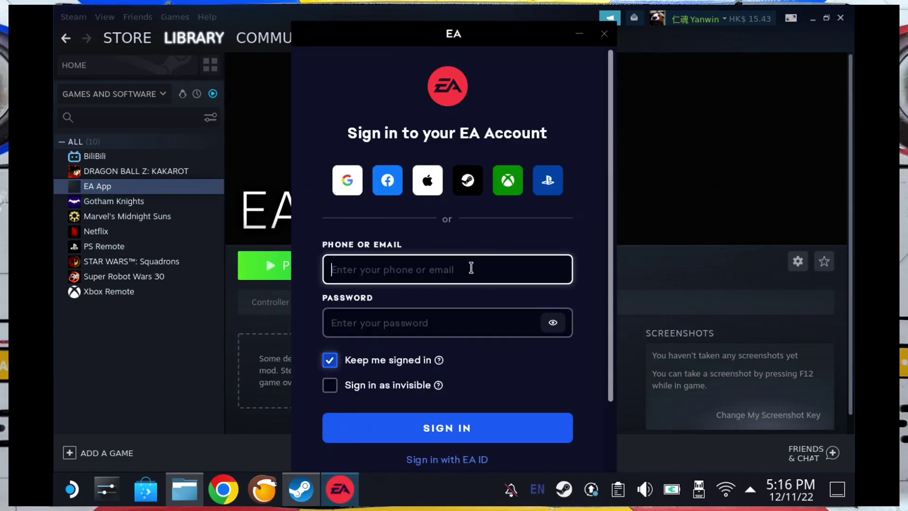
pyautogui.click(471, 268)
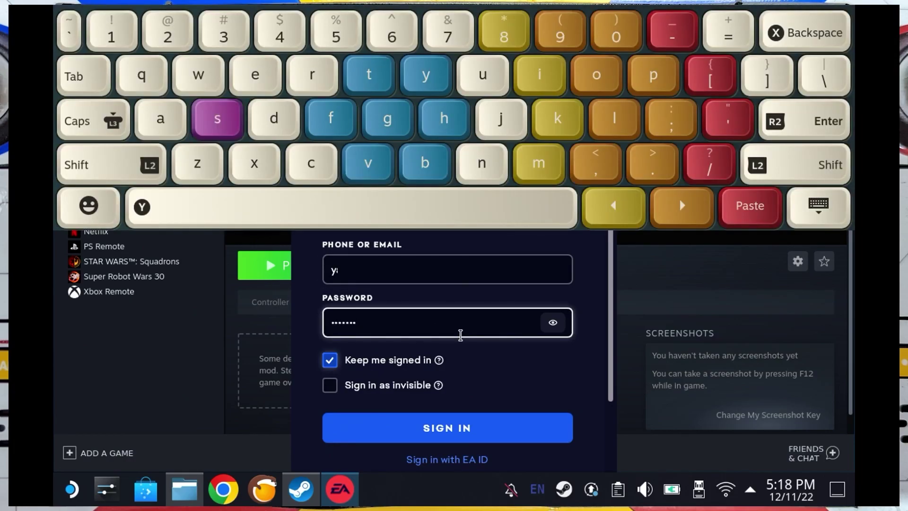
pyautogui.press('Escape')
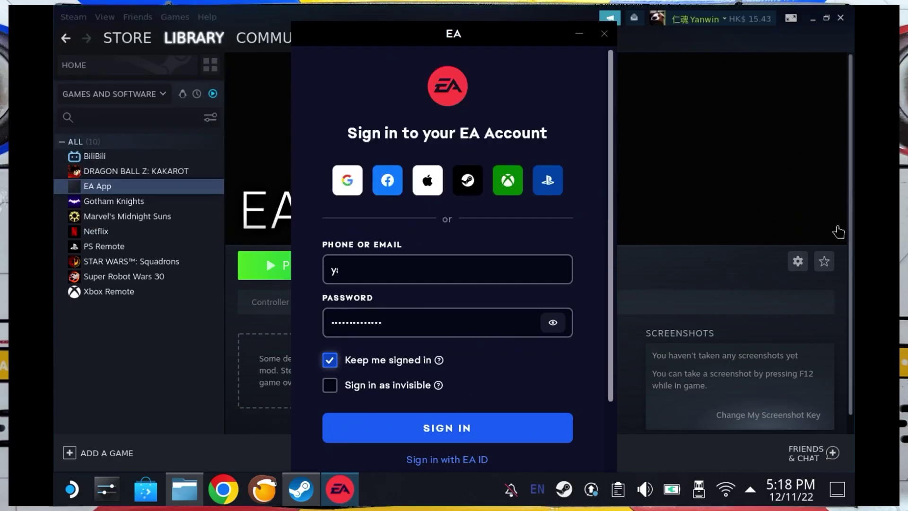
pyautogui.click(527, 427)
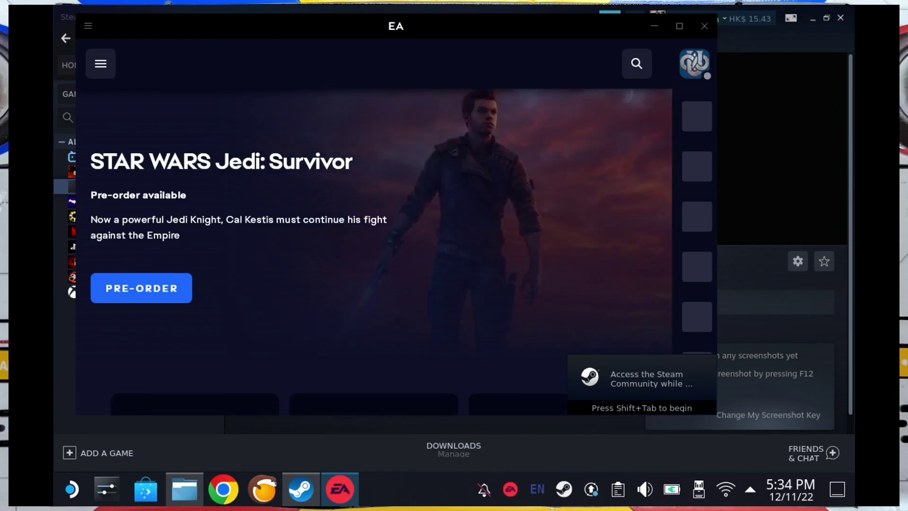
# Open the EA app's settings and examine the Application options, including notifications, in-game overlay and autoplay.
pyautogui.click(688, 81)
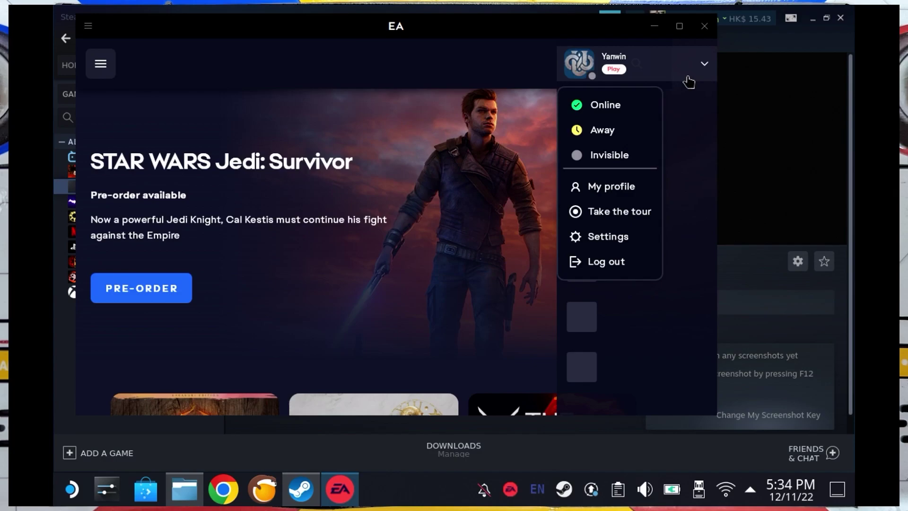
pyautogui.click(618, 242)
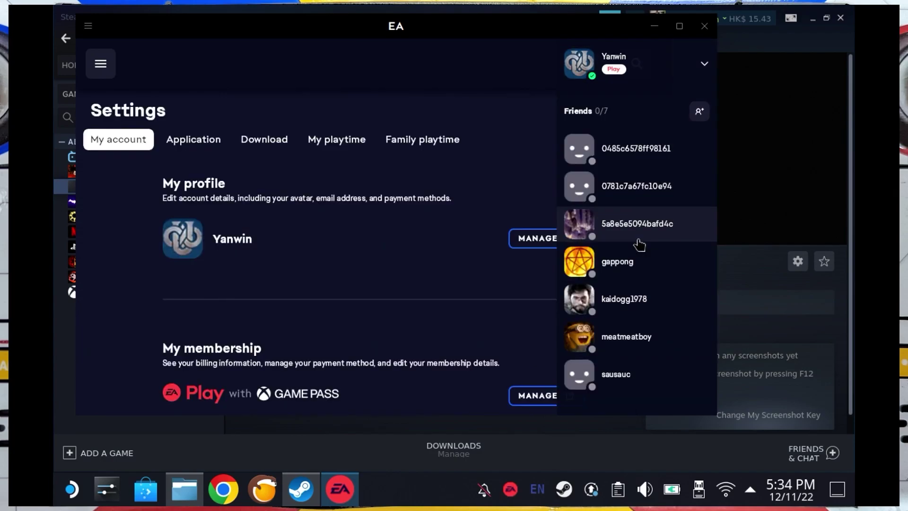
pyautogui.click(216, 146)
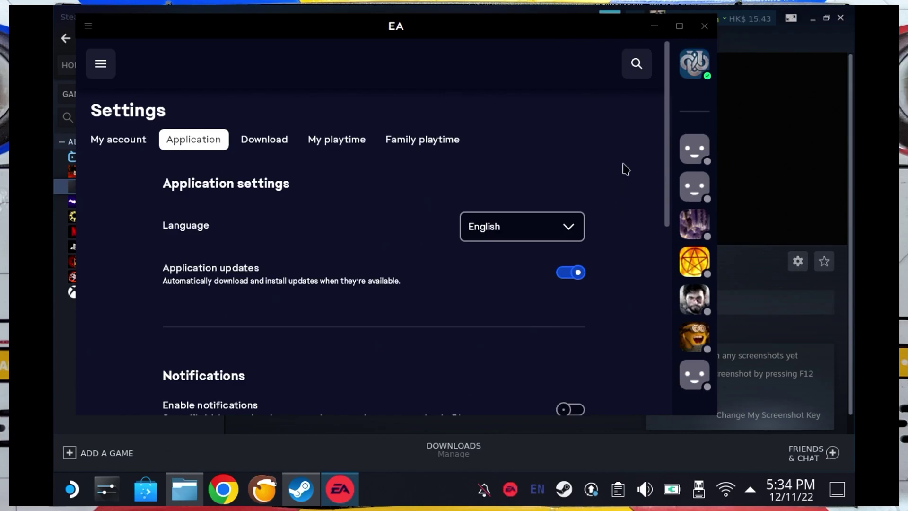
pyautogui.scroll(-5, 671, 215)
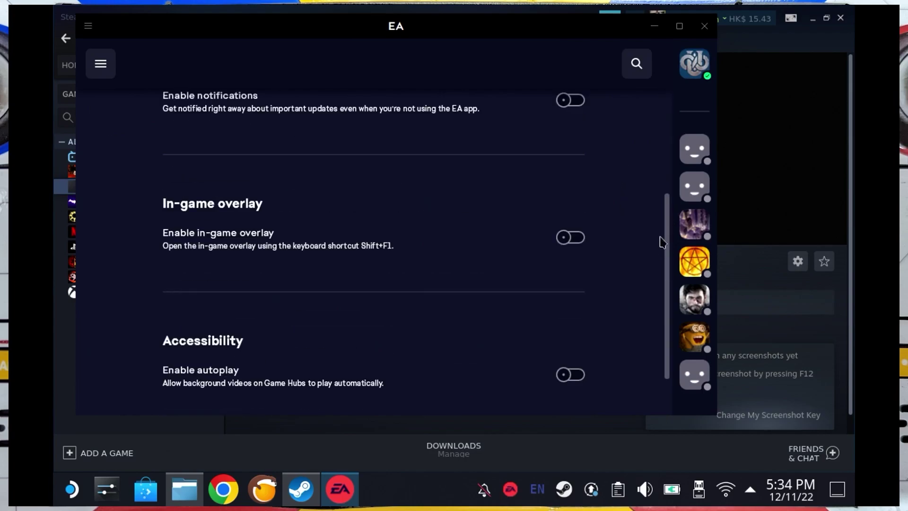
pyautogui.scroll(5, 672, 125)
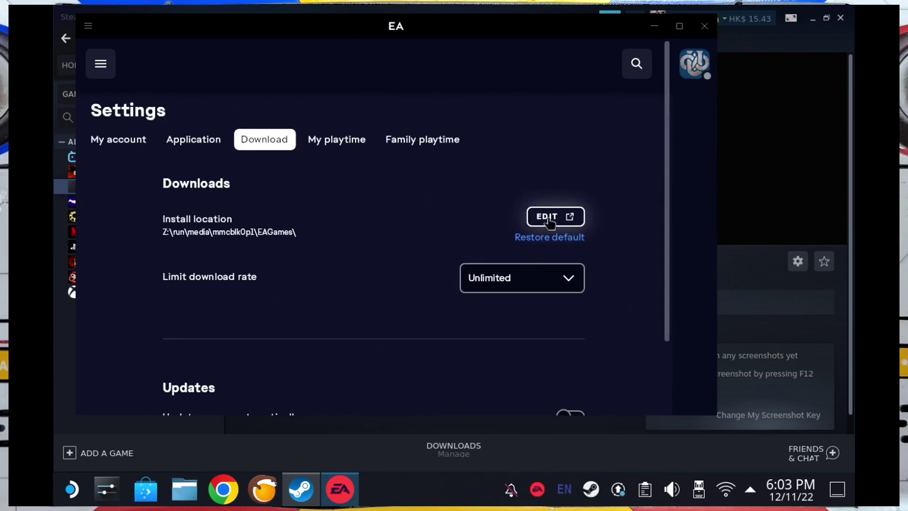
# Set the download install location to the EAGames folder on drive D:.
pyautogui.click(557, 216)
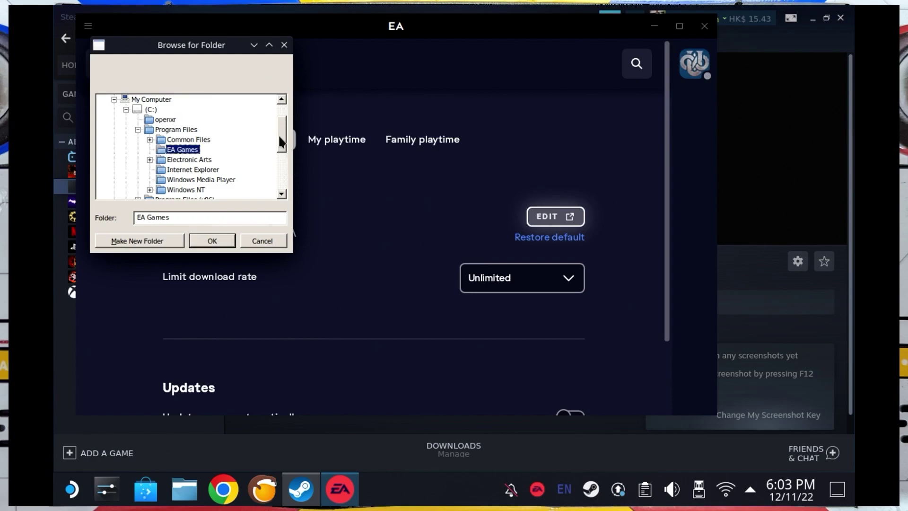
pyautogui.moveTo(280, 138); pyautogui.dragTo(282, 176)
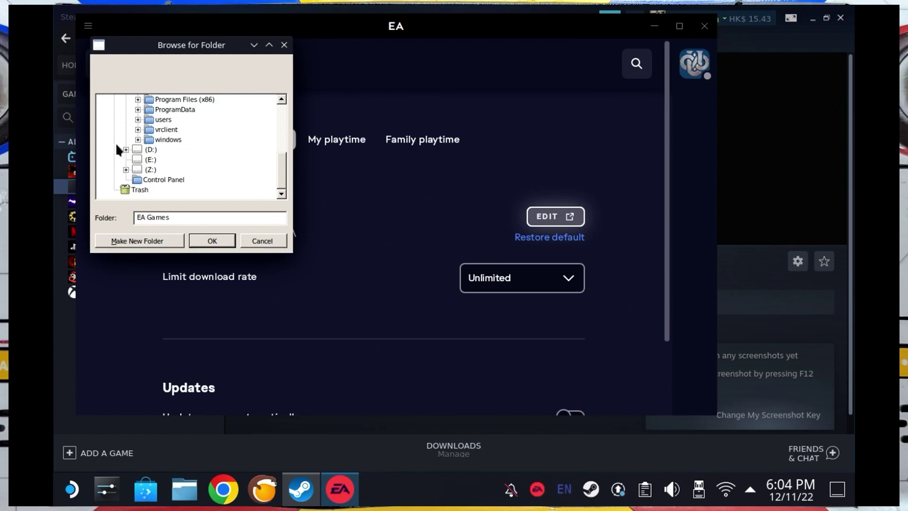
pyautogui.click(151, 153)
pyautogui.click(126, 150)
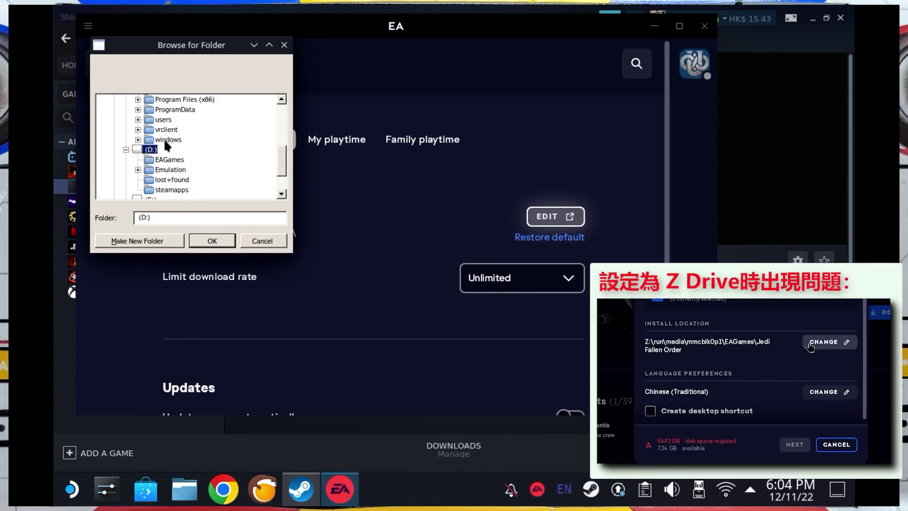
pyautogui.click(170, 160)
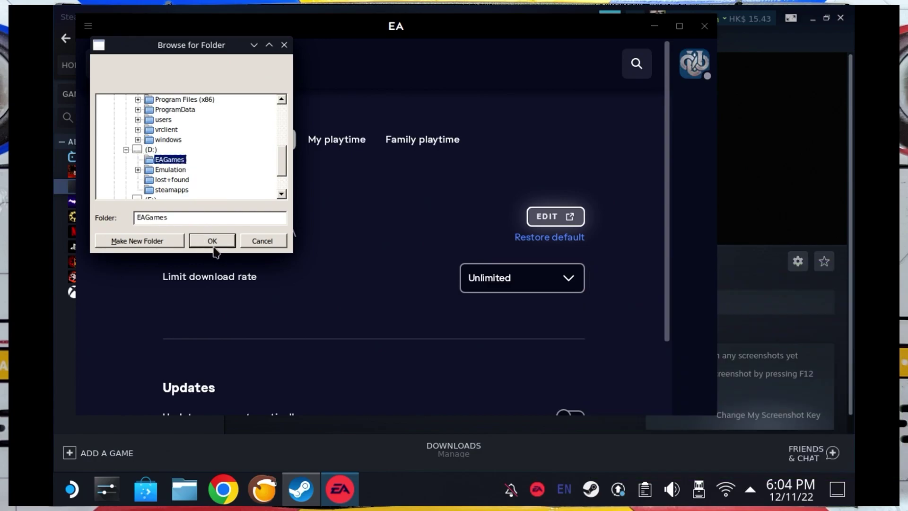
pyautogui.click(212, 241)
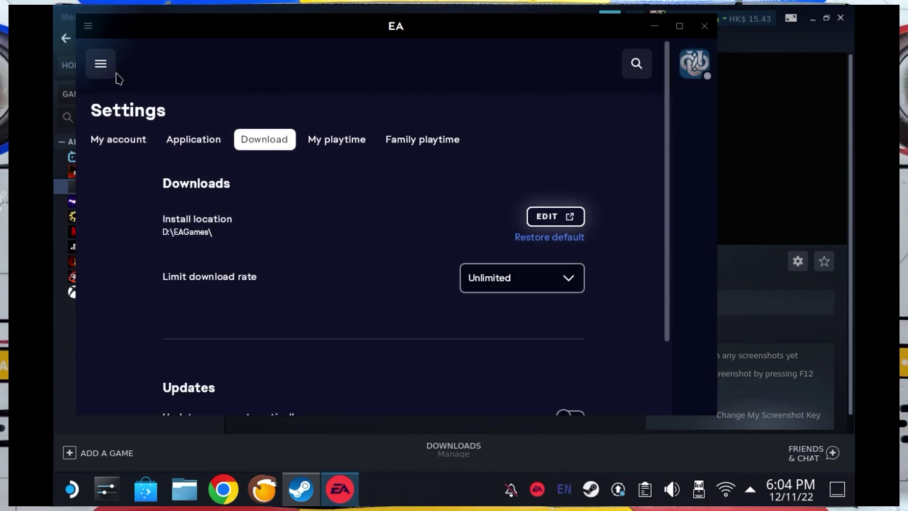
# Open the STAR WARS Jedi: Fallen Order page from My Collection.
pyautogui.click(92, 75)
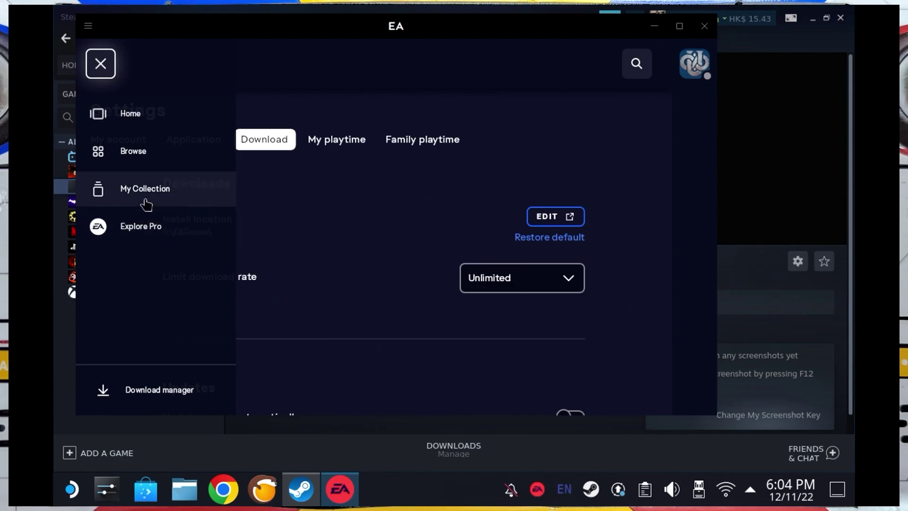
pyautogui.click(172, 191)
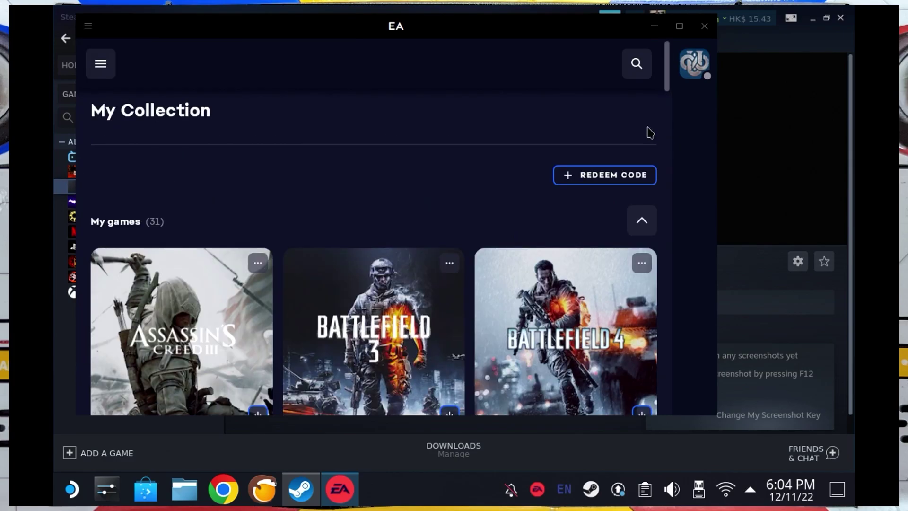
pyautogui.scroll(-10, 662, 161)
pyautogui.moveTo(670, 175); pyautogui.dragTo(669, 260)
pyautogui.click(578, 209)
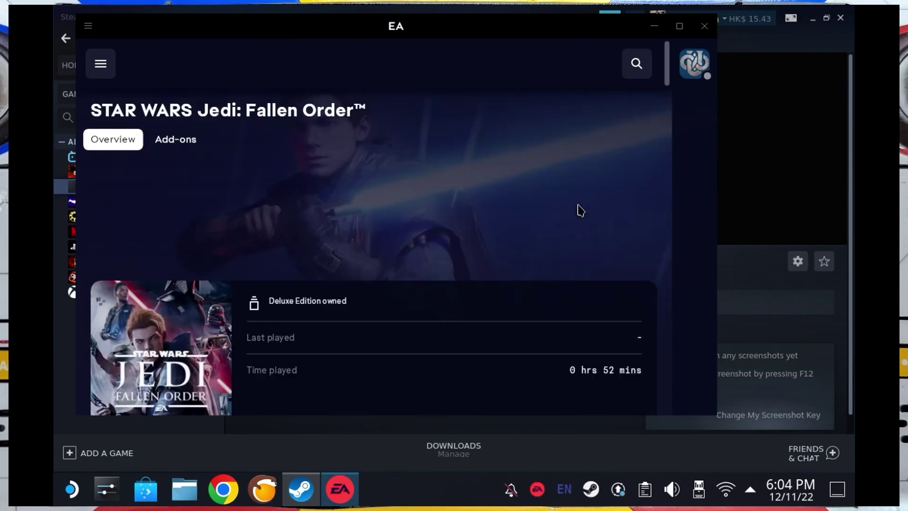
# Download the game in Chinese (Traditional) without a desktop shortcut, accepting the terms of play.
pyautogui.scroll(-10, 662, 106)
pyautogui.scroll(5, 449, 242)
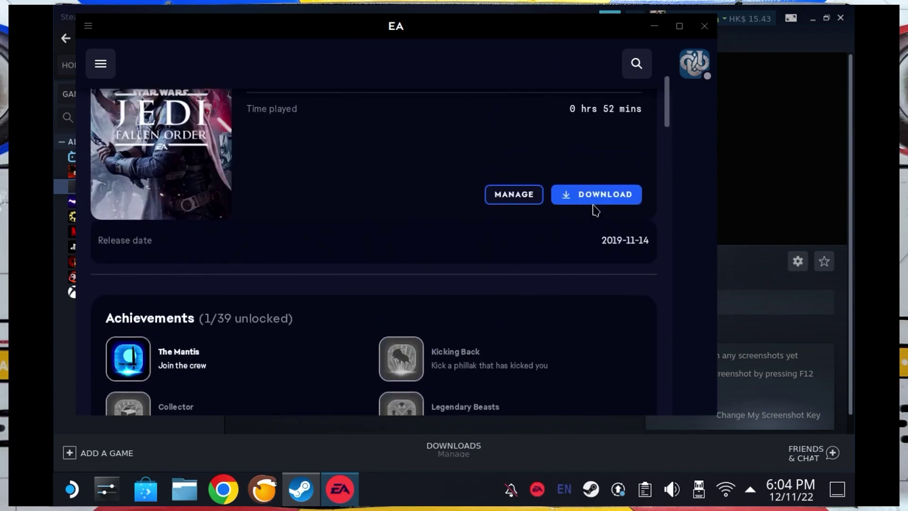
pyautogui.click(615, 201)
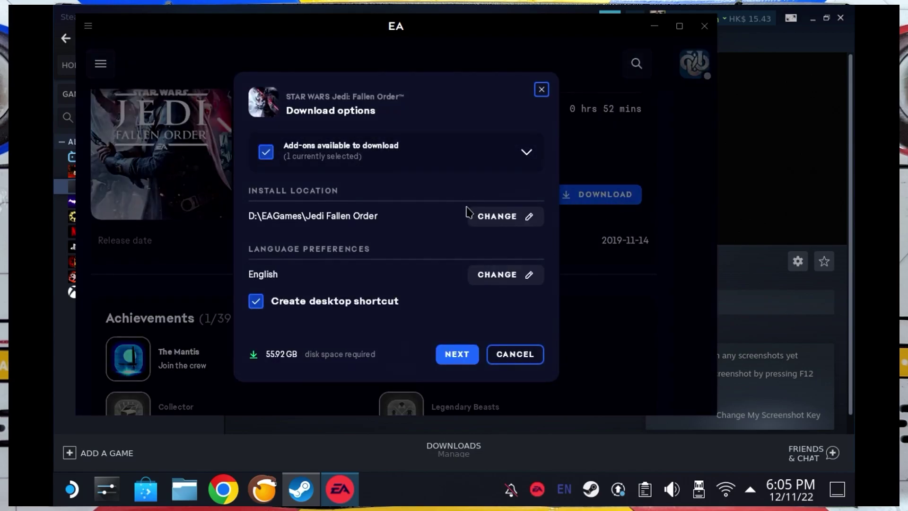
pyautogui.click(256, 304)
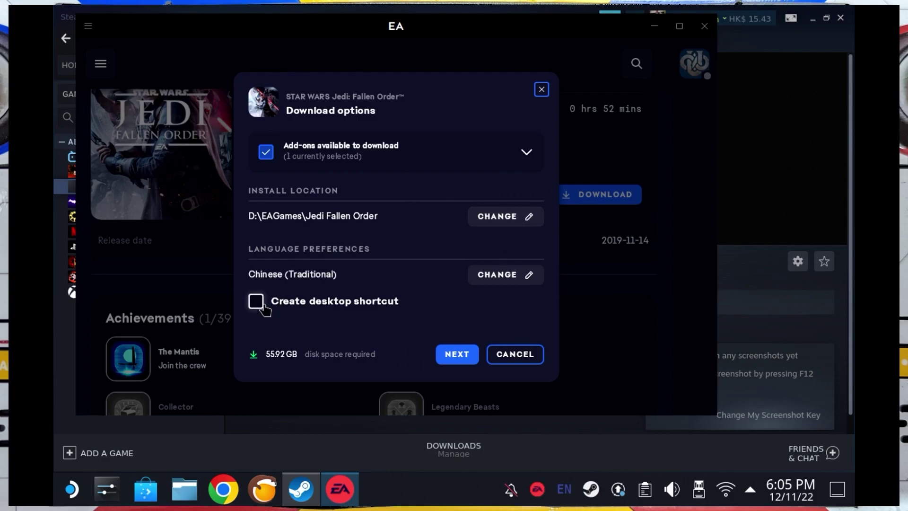
pyautogui.click(450, 356)
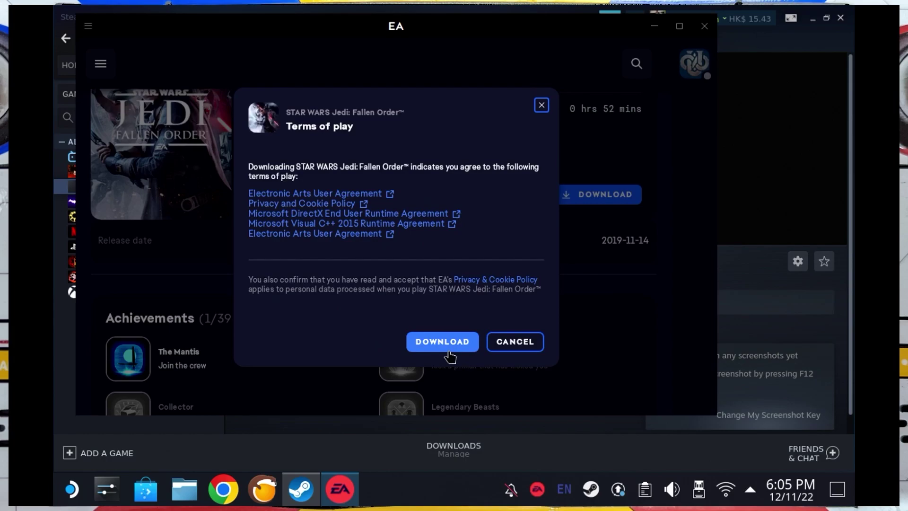
pyautogui.click(443, 342)
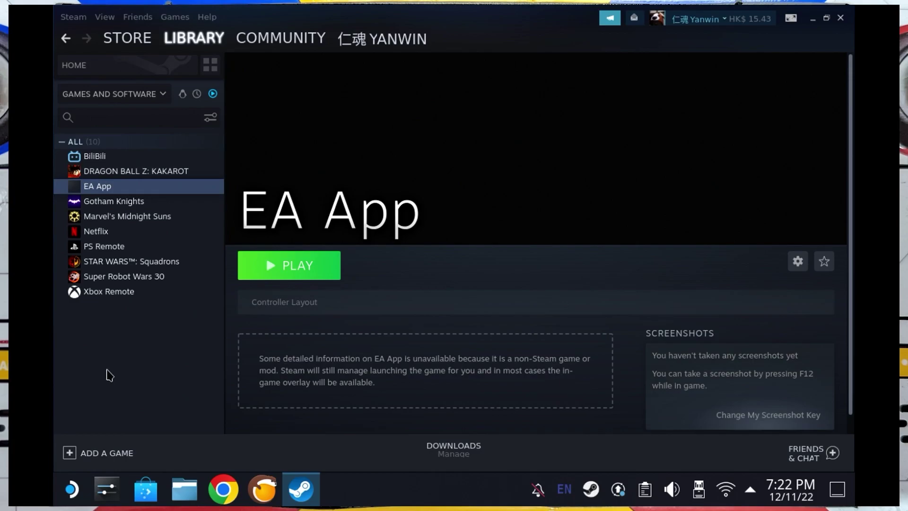
# In Steam, start adding a non-Steam game and browse all files in /run/media/mmcblk0p1/EAGames/Jedi Fallen Order/.
pyautogui.click(93, 454)
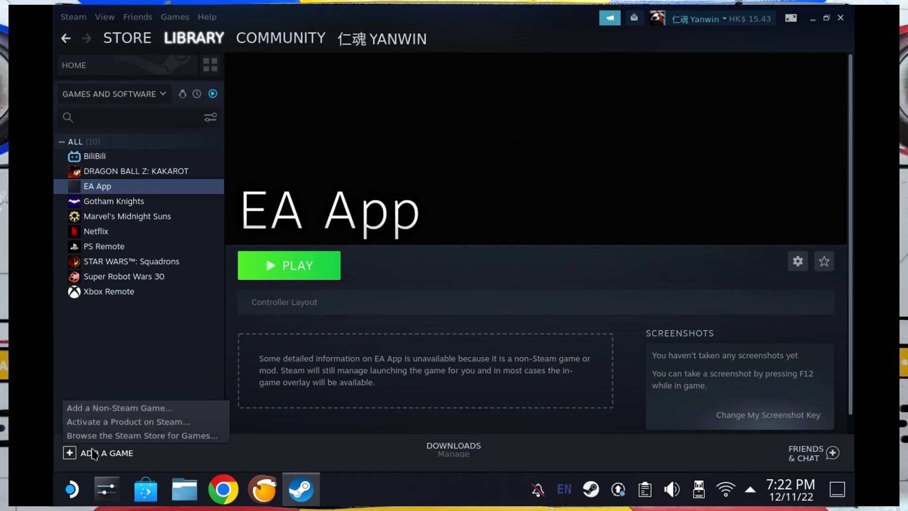
pyautogui.click(114, 409)
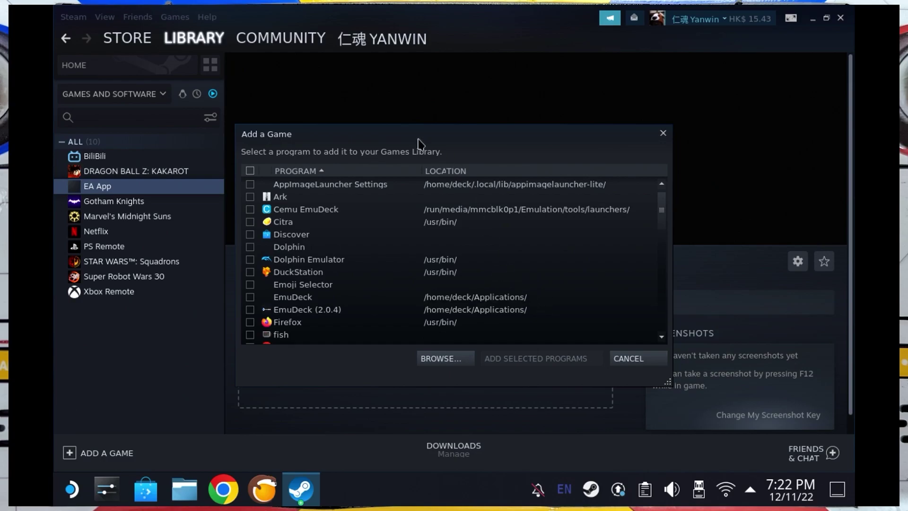
pyautogui.click(435, 358)
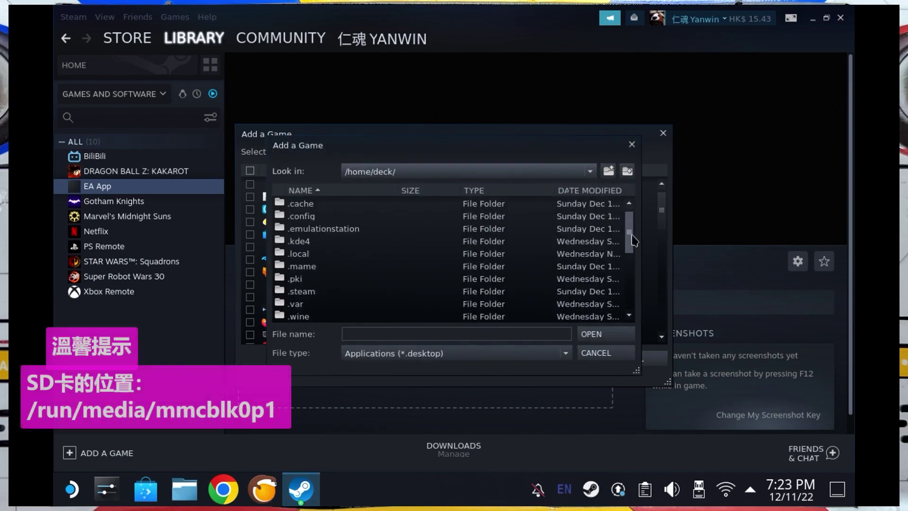
pyautogui.click(391, 171)
pyautogui.click(424, 189)
pyautogui.doubleClick(293, 316)
pyautogui.scroll(-1, 303, 312)
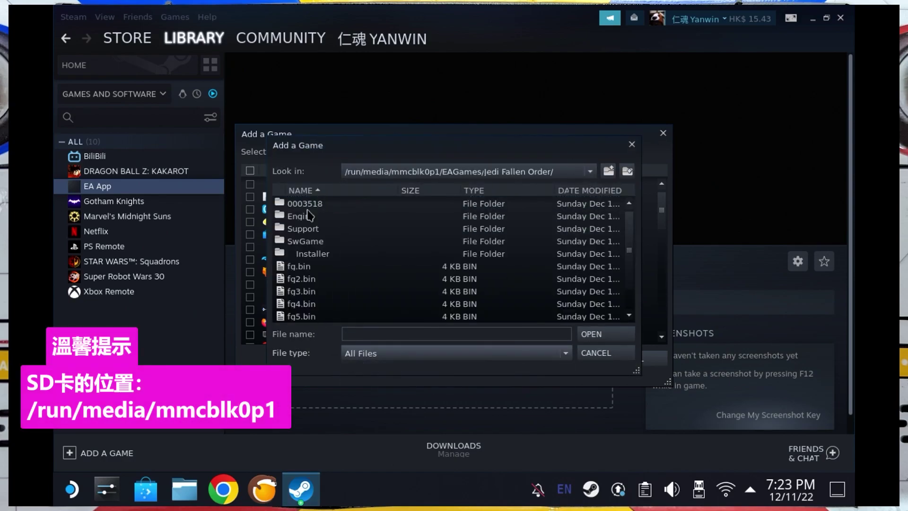
# Add starwarsjedifallenorder.exe from the game's SwGame/Binaries/Win64 folder to the Steam library.
pyautogui.doubleClick(305, 241)
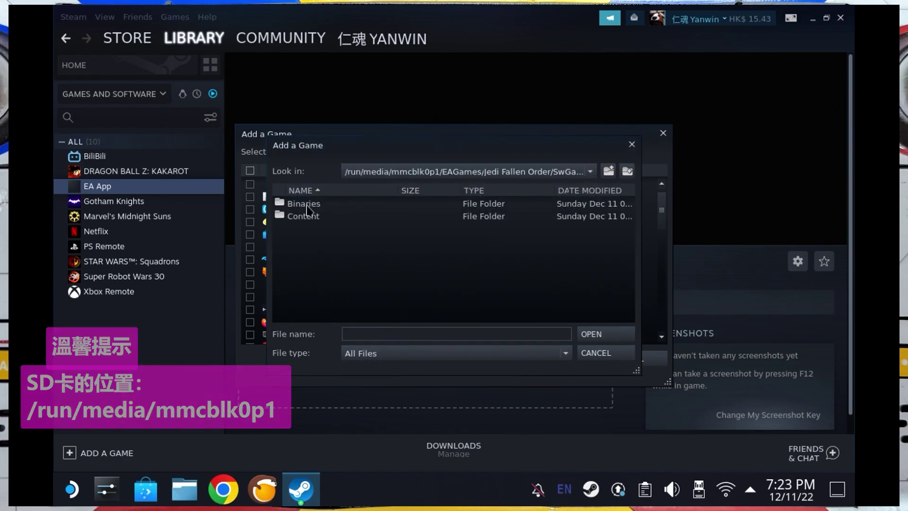
pyautogui.doubleClick(305, 216)
pyautogui.click(306, 217)
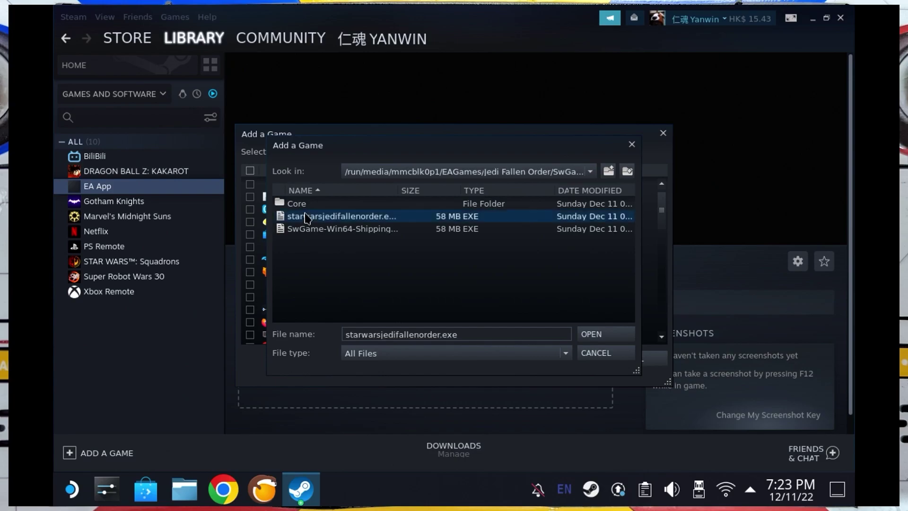
pyautogui.click(599, 334)
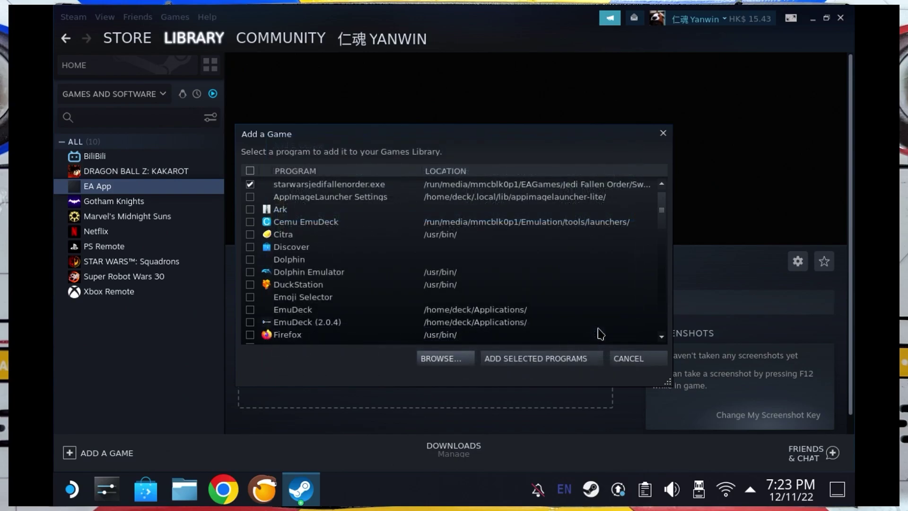
pyautogui.click(562, 363)
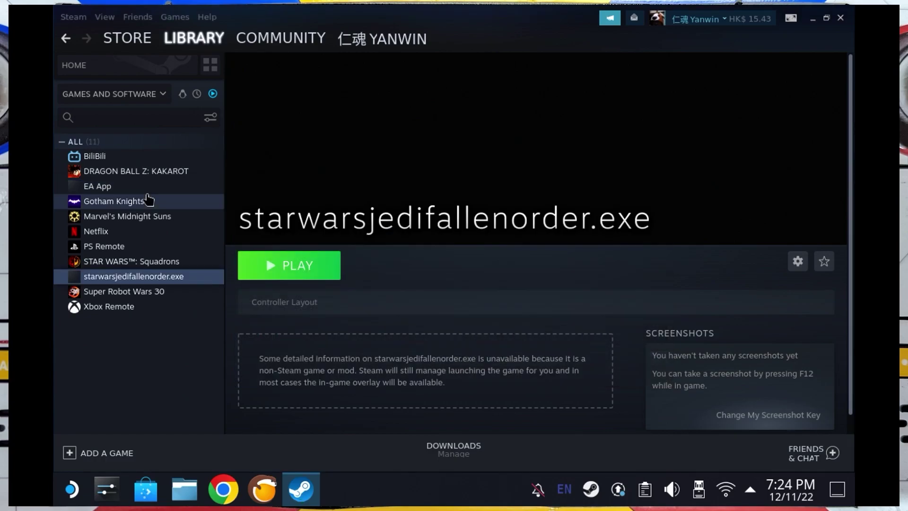
# Copy the full launch options text from the EA App shortcut's properties and close them.
pyautogui.click(146, 187)
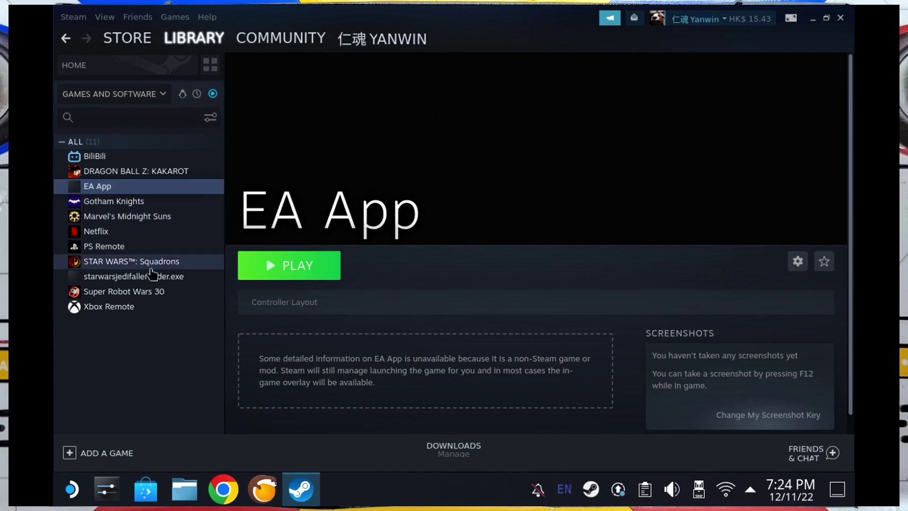
pyautogui.rightClick(147, 193)
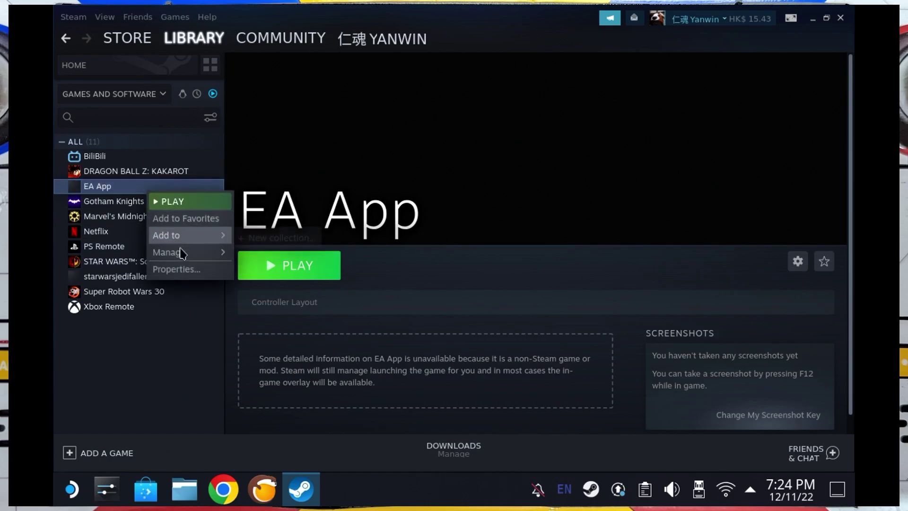
pyautogui.click(185, 268)
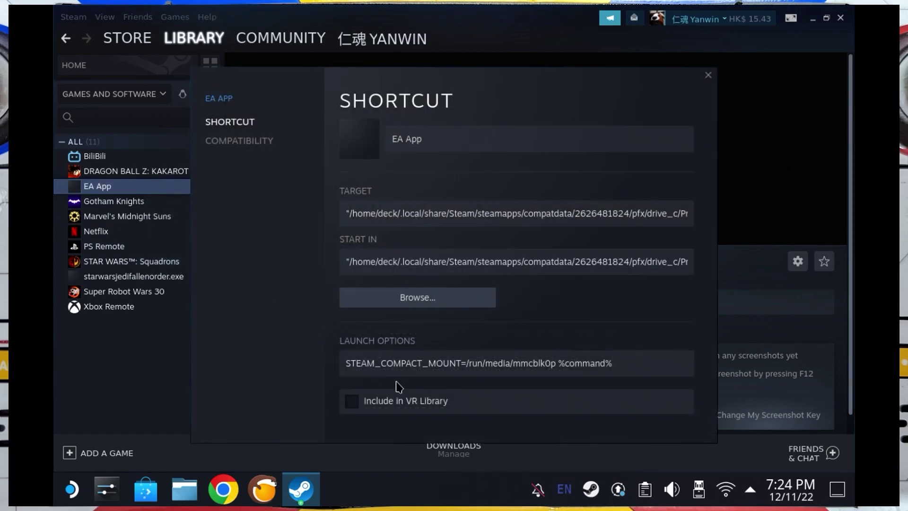
pyautogui.click(637, 360)
pyautogui.moveTo(346, 363); pyautogui.dragTo(632, 400)
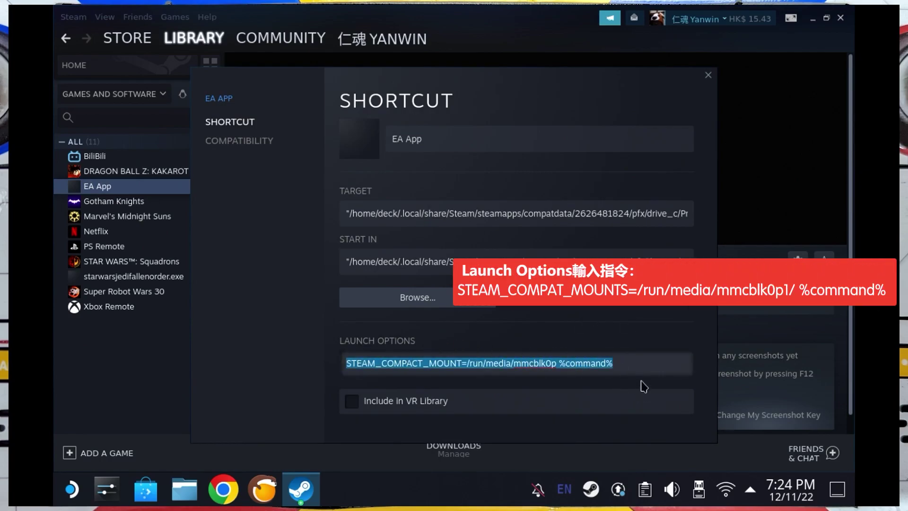
pyautogui.rightClick(538, 369)
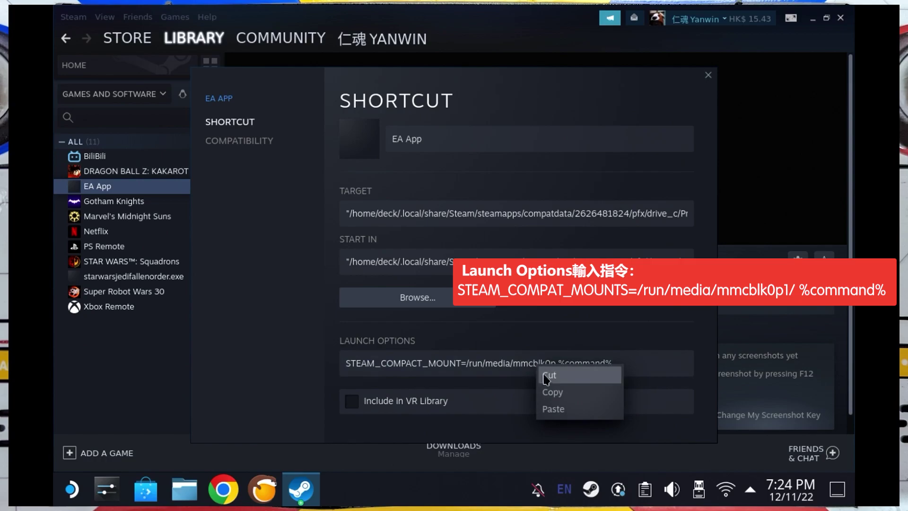
pyautogui.click(552, 409)
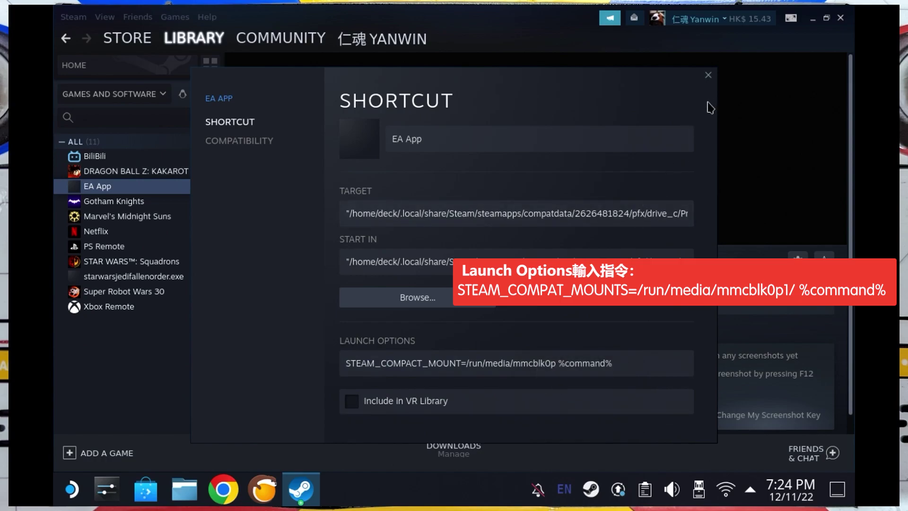
pyautogui.click(708, 76)
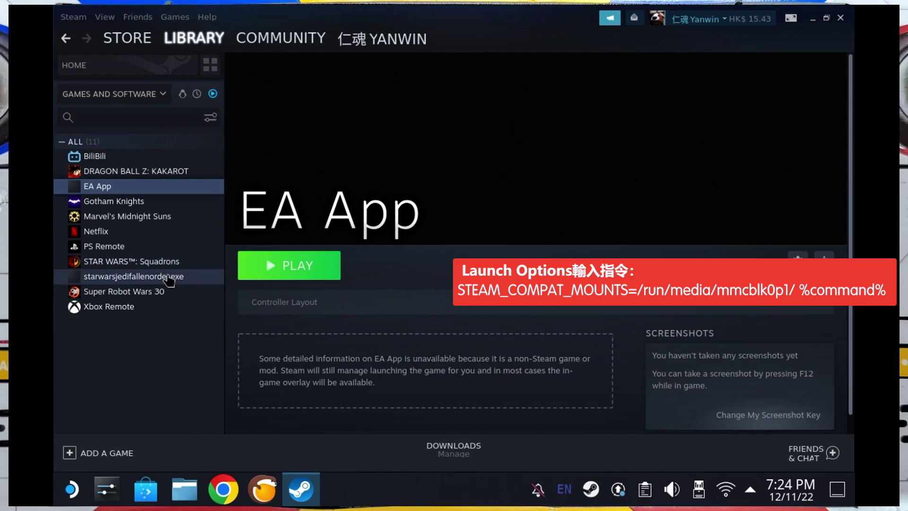
# Paste STEAM_COMPACT_MOUNT=/run/media/mmcblk0p %command% into the launch options of the starwarsjedifallenorder.exe shortcut.
pyautogui.rightClick(169, 281)
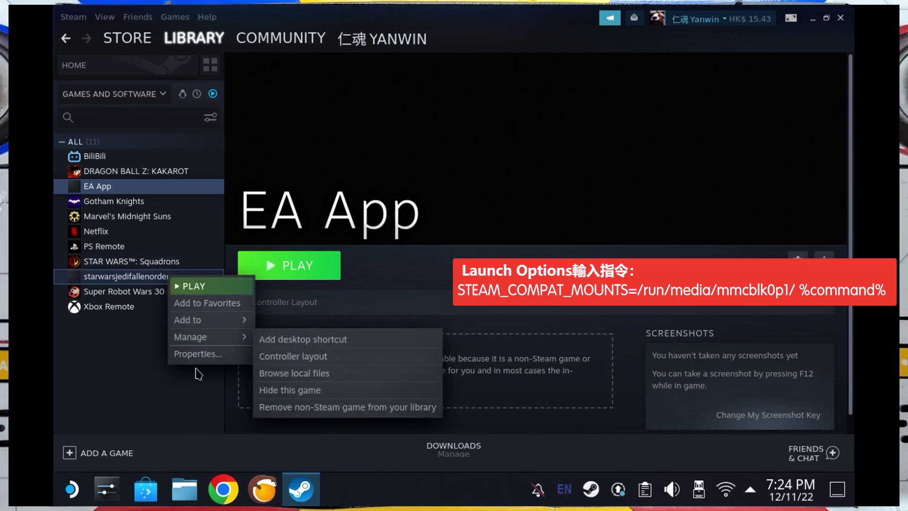
pyautogui.click(196, 354)
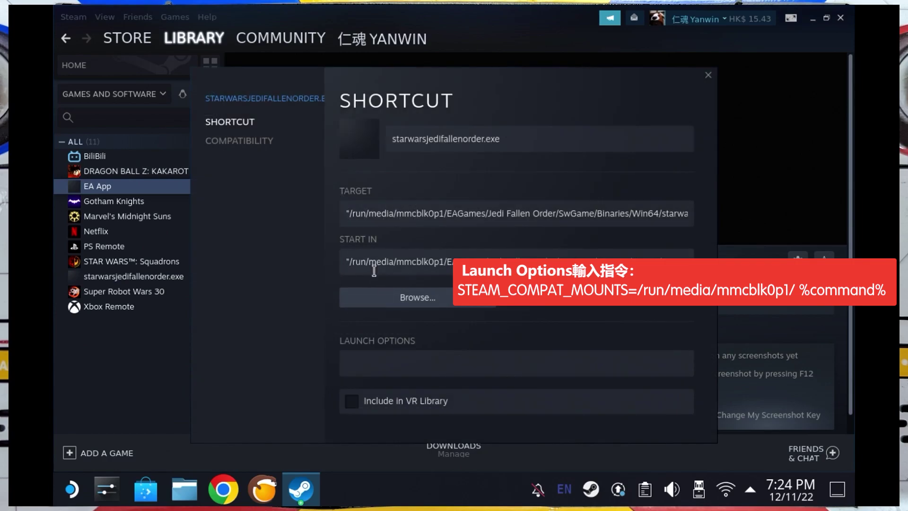
pyautogui.rightClick(400, 375)
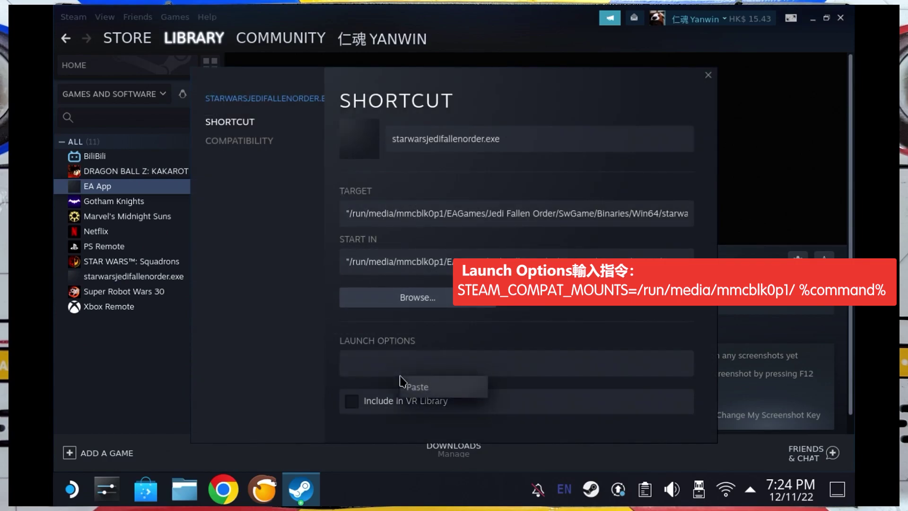
pyautogui.click(416, 386)
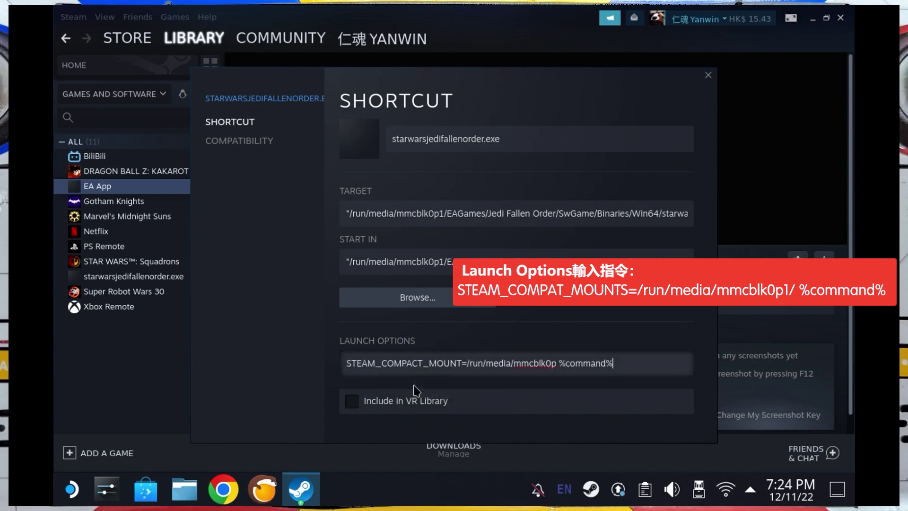
# Force starwarsjedifallenorder.exe to use the Proton Experimental compatibility tool and close its properties.
pyautogui.click(266, 143)
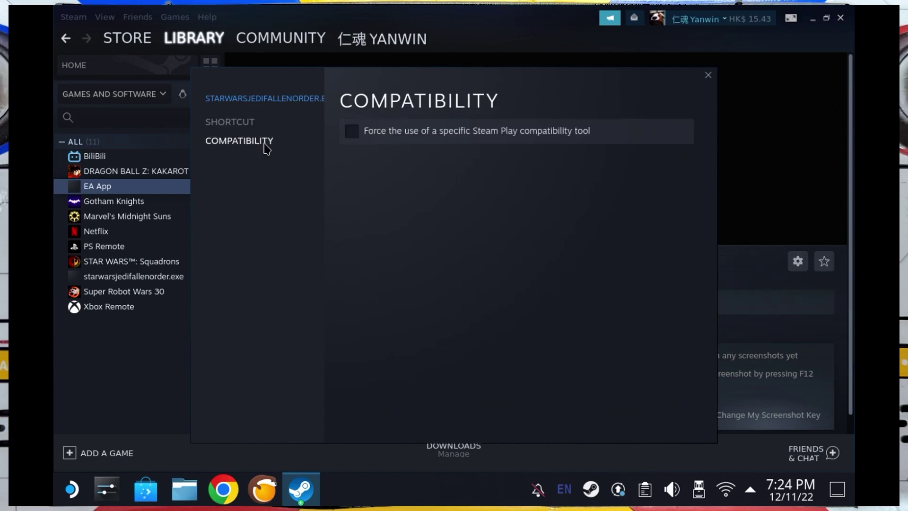
pyautogui.click(349, 133)
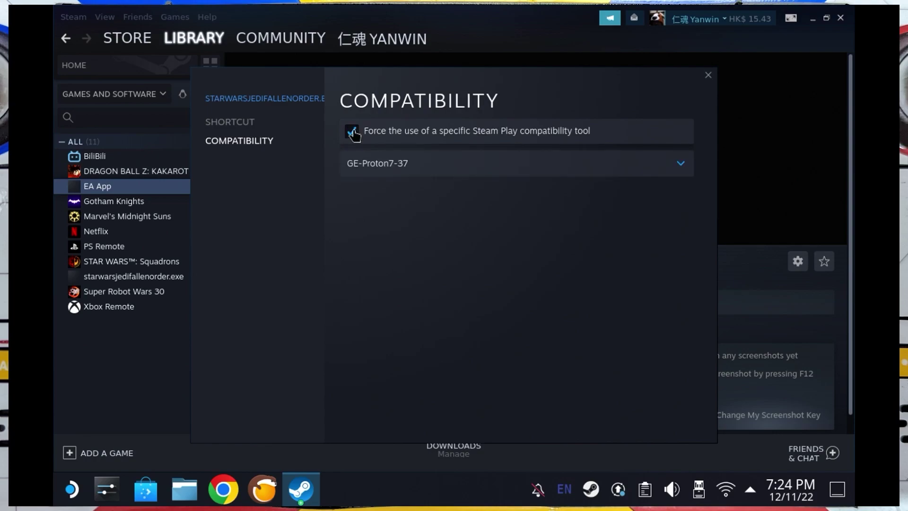
pyautogui.click(399, 177)
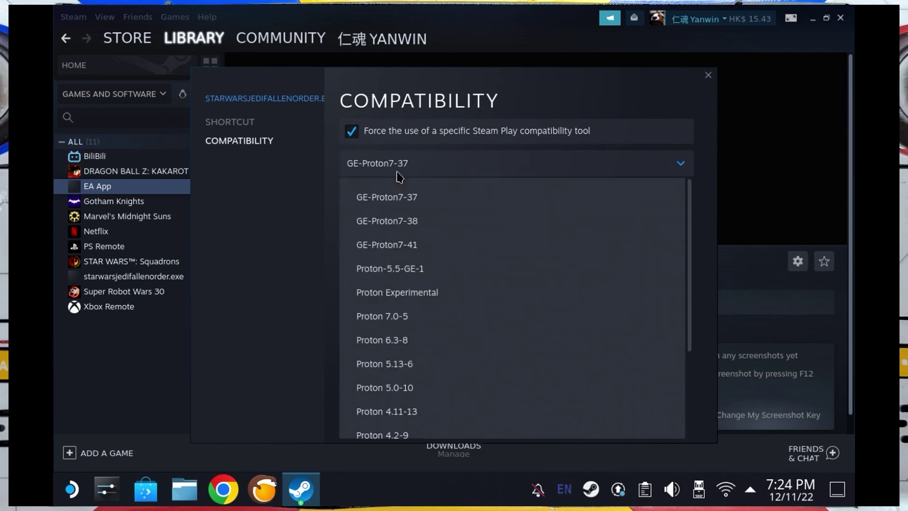
pyautogui.click(393, 293)
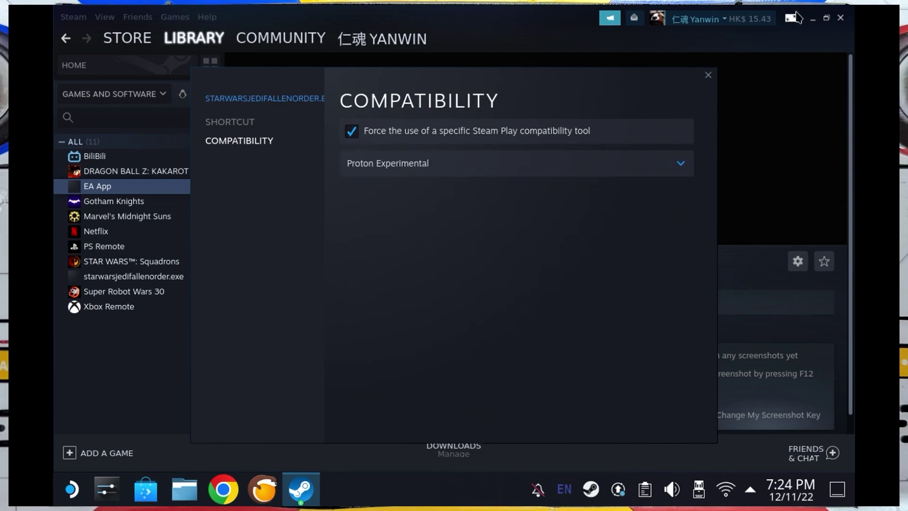
pyautogui.click(709, 76)
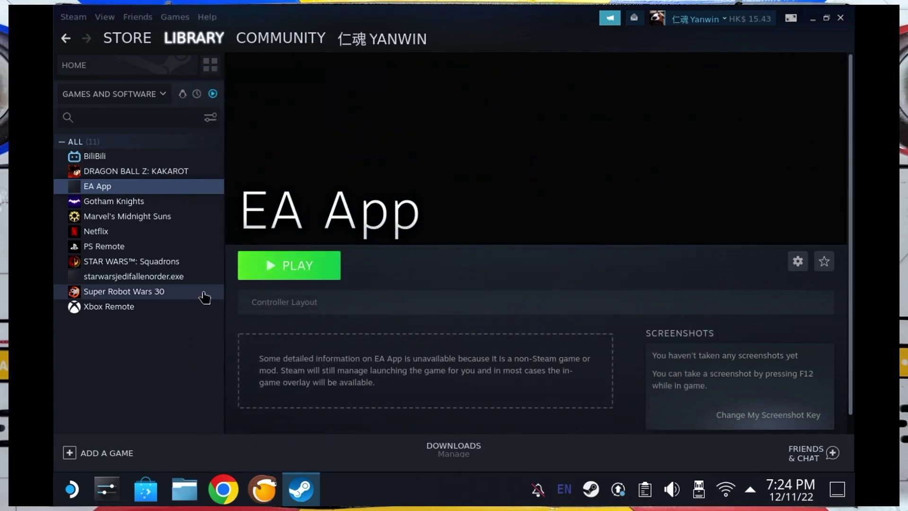
# Launch starwarsjedifallenorder.exe once, stop it right away confirming the exit, and close the Steam window.
pyautogui.click(188, 283)
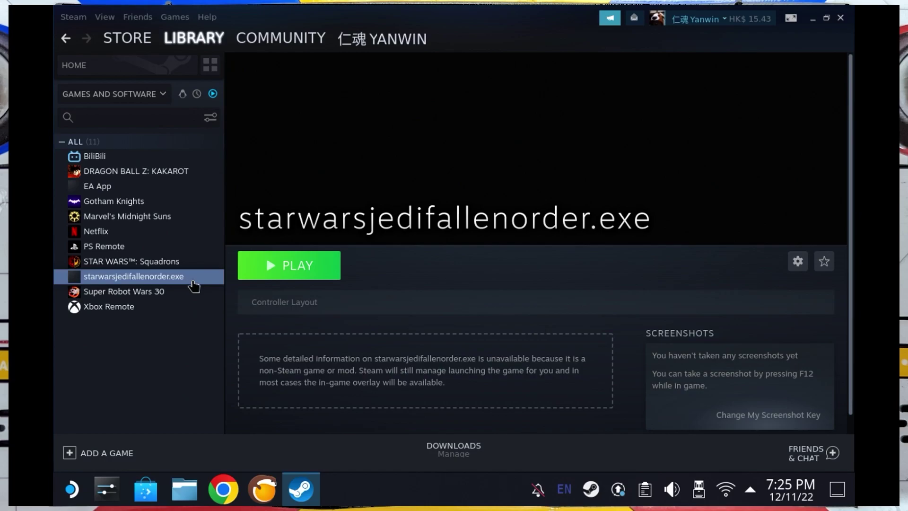
pyautogui.click(293, 270)
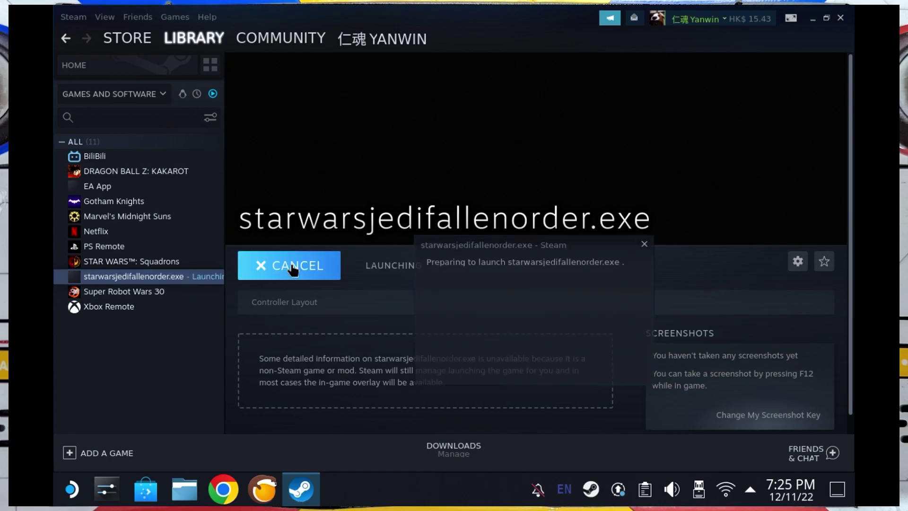
pyautogui.click(293, 267)
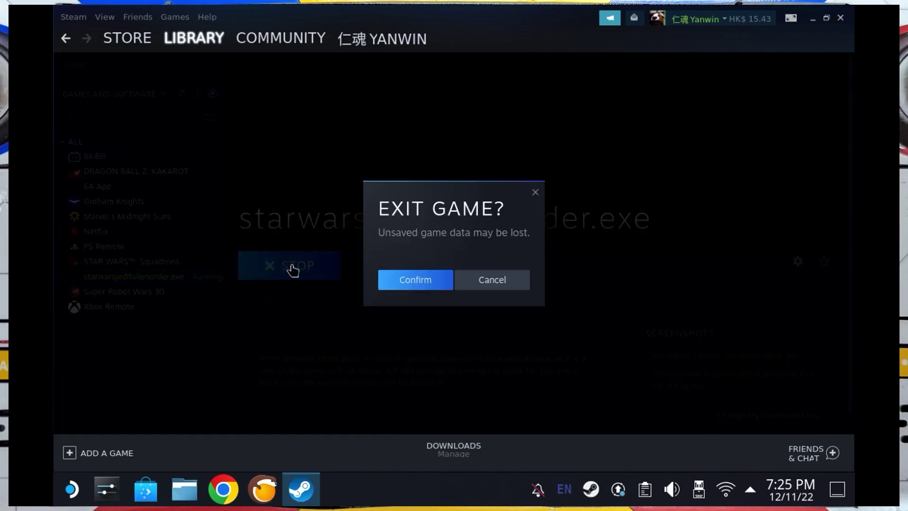
pyautogui.click(416, 281)
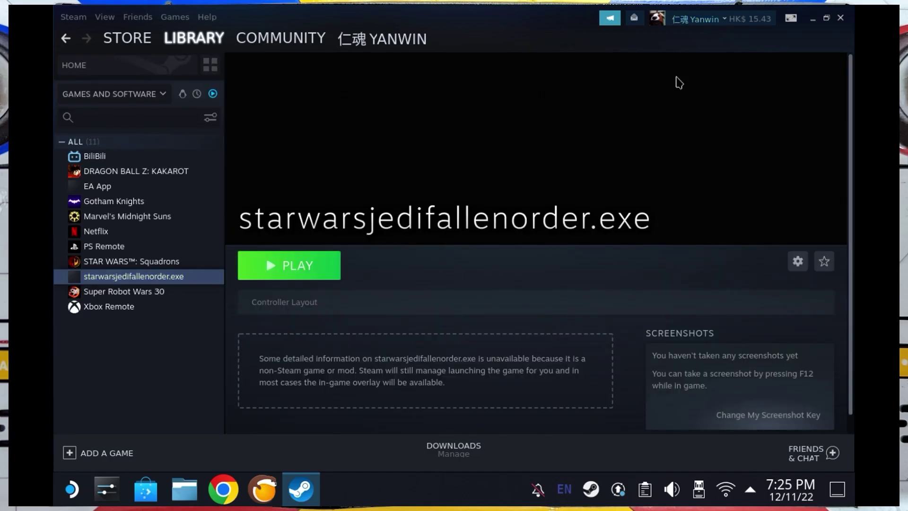
pyautogui.click(842, 18)
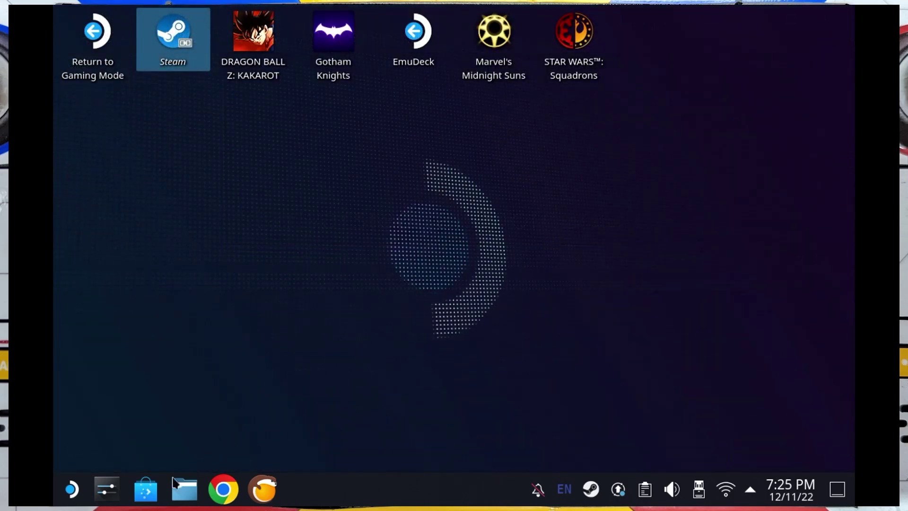
# Switch to the Dolphin file manager at /home/deck/.local/share/Steam/steamapps/compatdata/ and launch Protontricks.
pyautogui.click(188, 497)
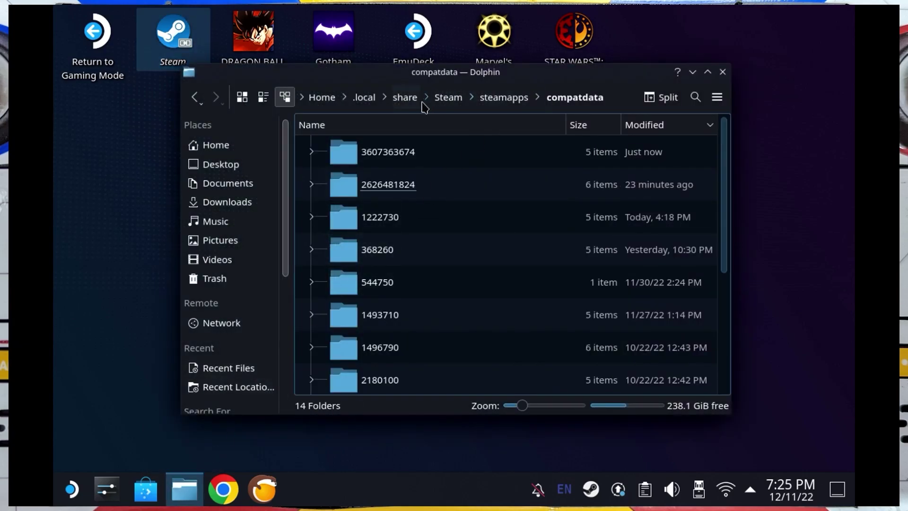
pyautogui.click(582, 102)
pyautogui.press('super')
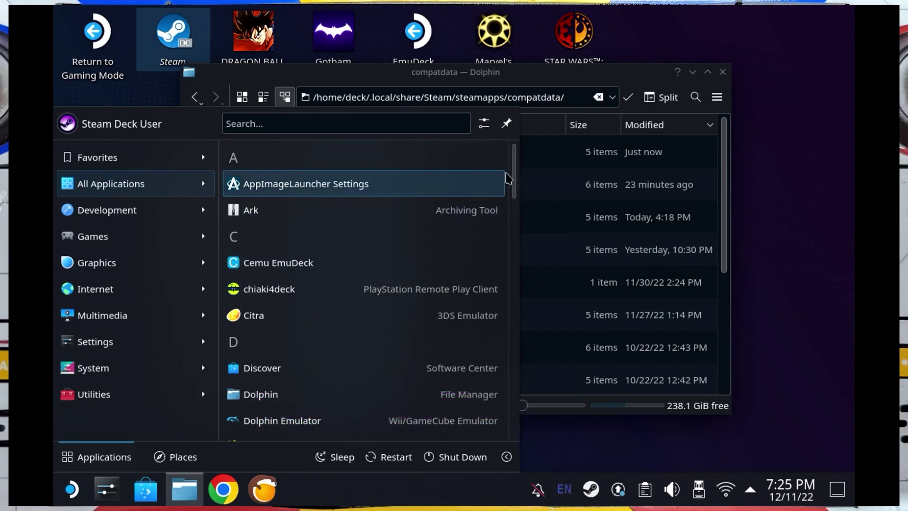
pyautogui.moveTo(514, 179); pyautogui.dragTo(532, 340)
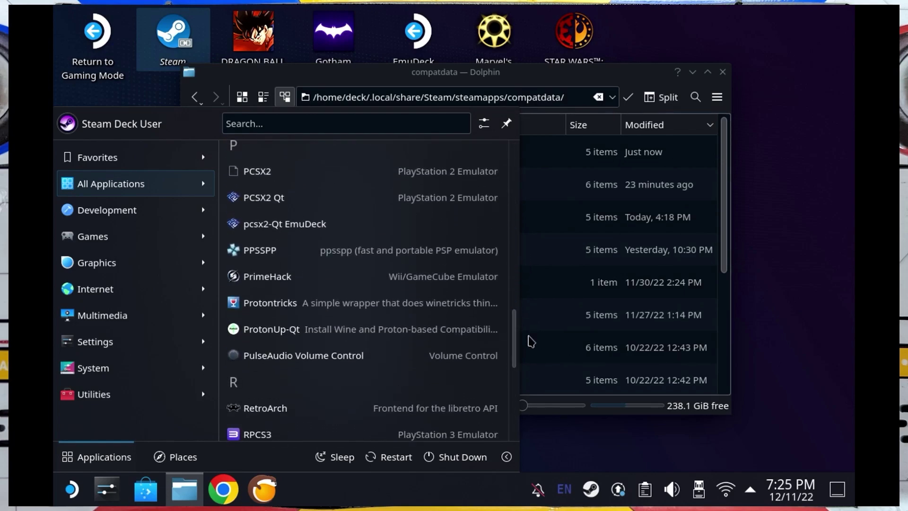
pyautogui.click(393, 303)
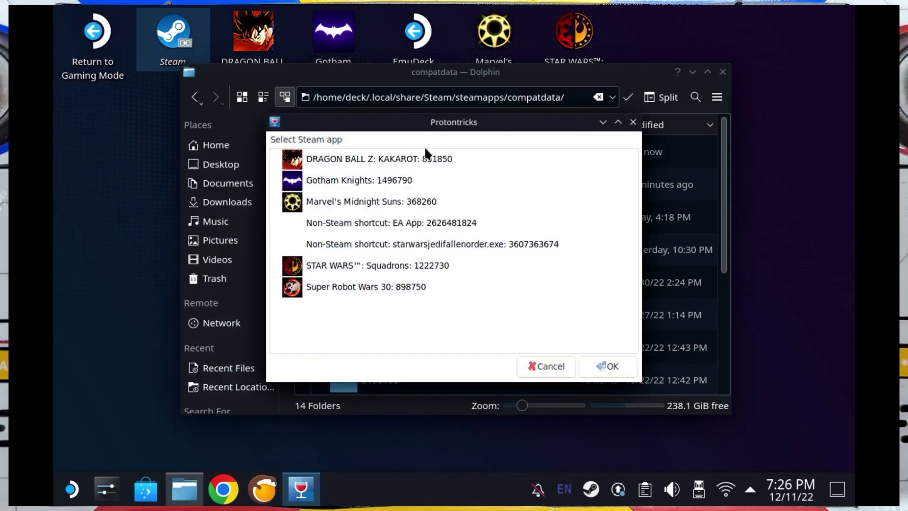
# Arrange the Protontricks and compatdata windows side by side so the shortcut IDs can be matched to the folders.
pyautogui.moveTo(409, 123); pyautogui.dragTo(131, 152)
pyautogui.click(384, 66)
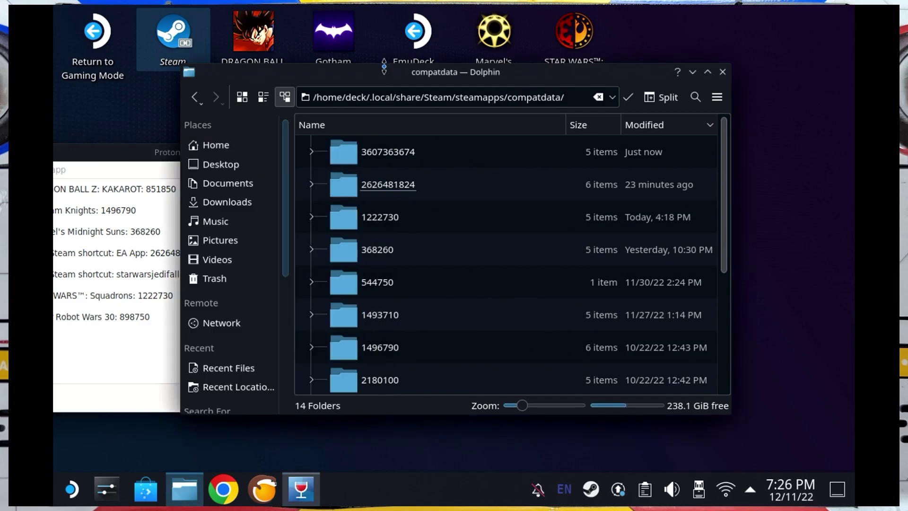
pyautogui.moveTo(385, 70); pyautogui.dragTo(460, 60)
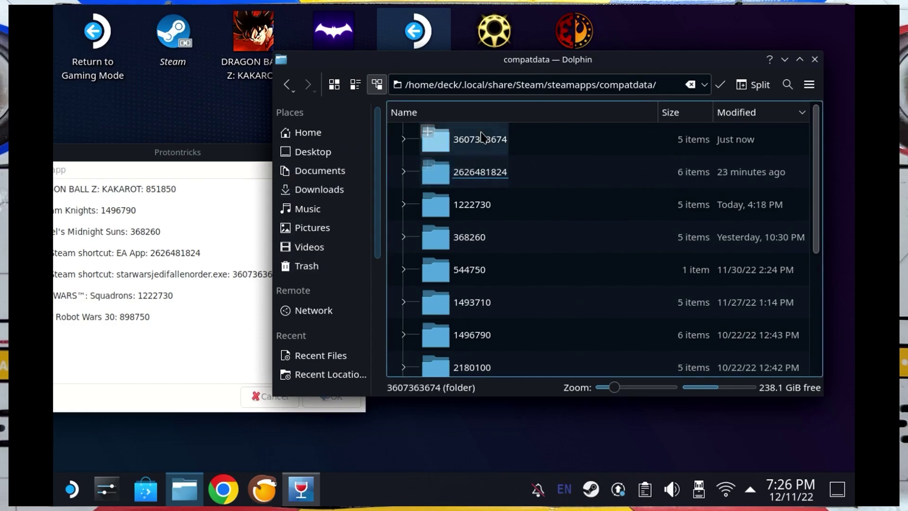
pyautogui.click(511, 148)
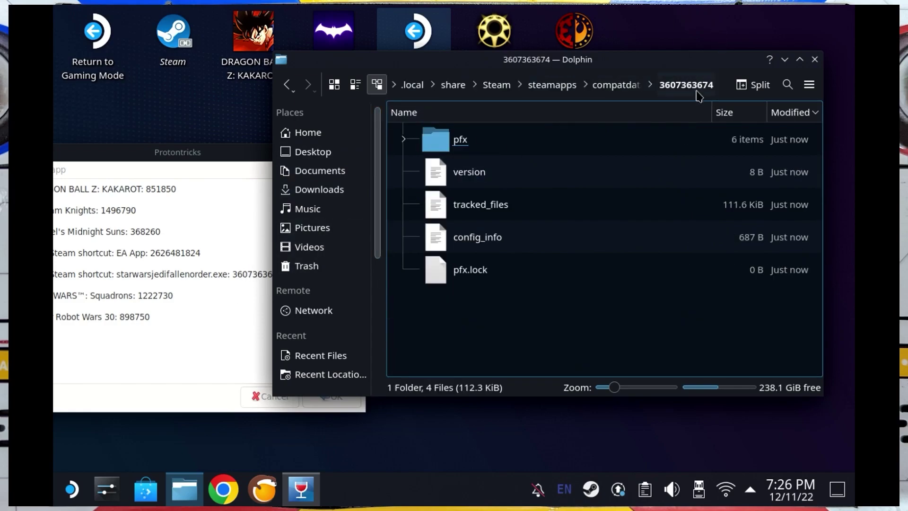
pyautogui.click(719, 85)
pyautogui.click(680, 85)
pyautogui.tripleClick(680, 85)
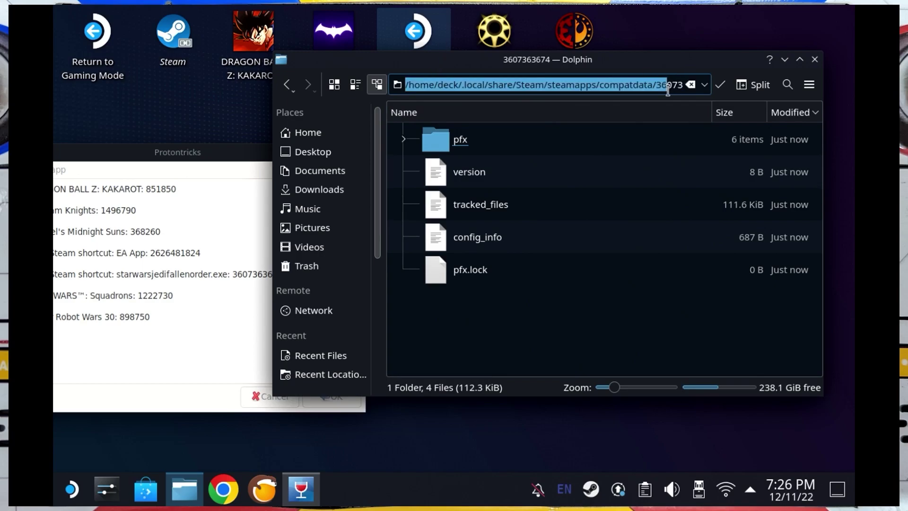
pyautogui.rightClick(467, 89)
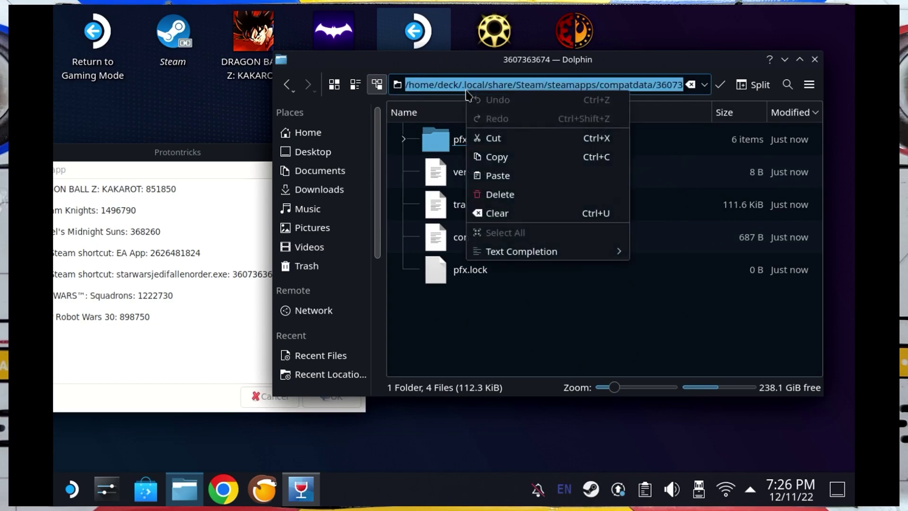
pyautogui.click(497, 157)
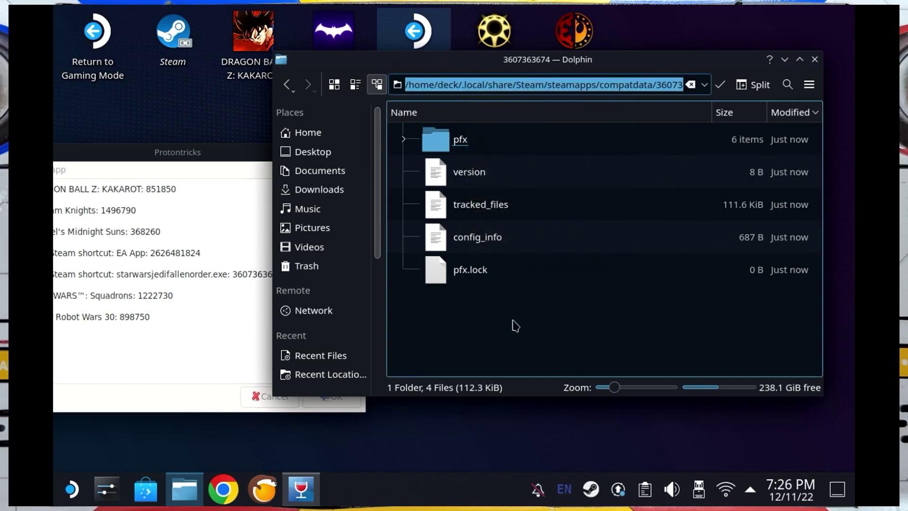
pyautogui.click(506, 334)
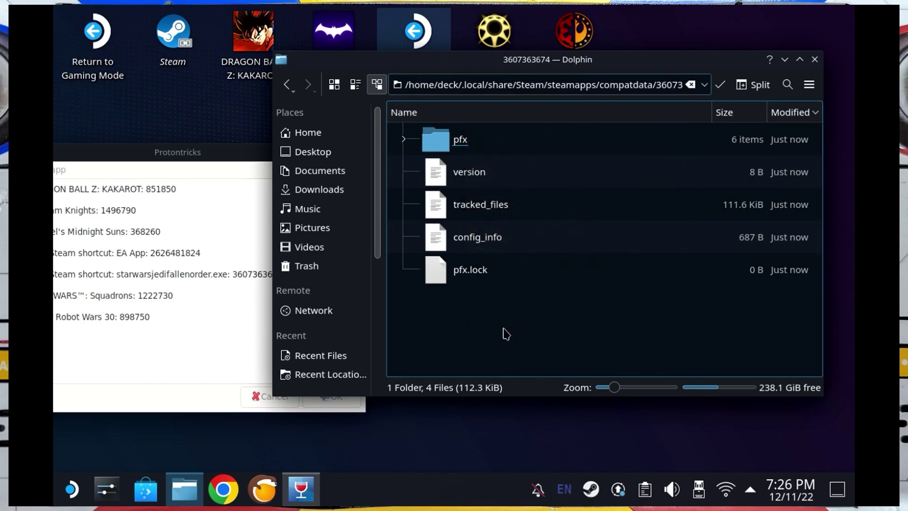
pyautogui.click(718, 88)
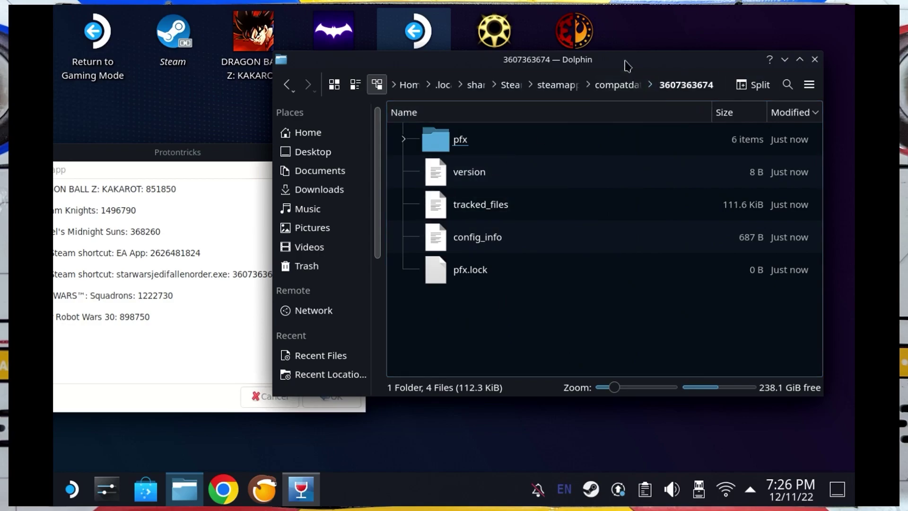
pyautogui.click(616, 89)
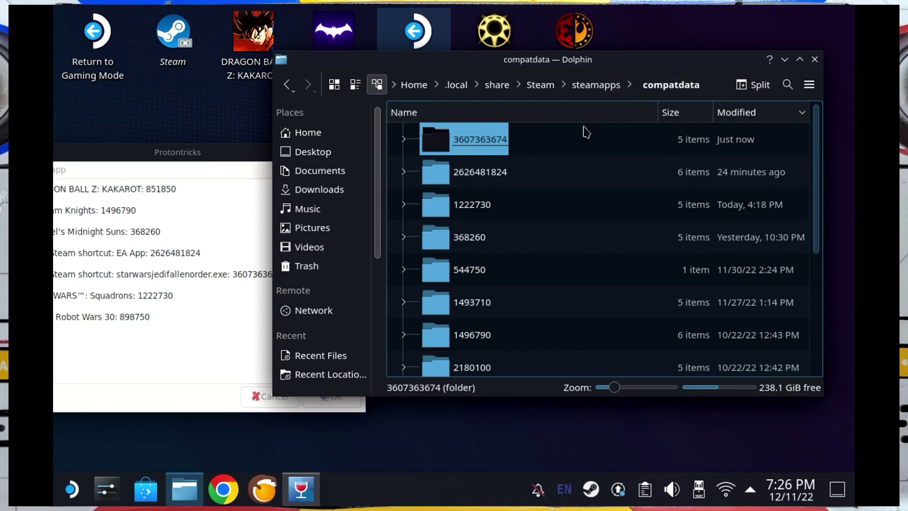
pyautogui.rightClick(485, 147)
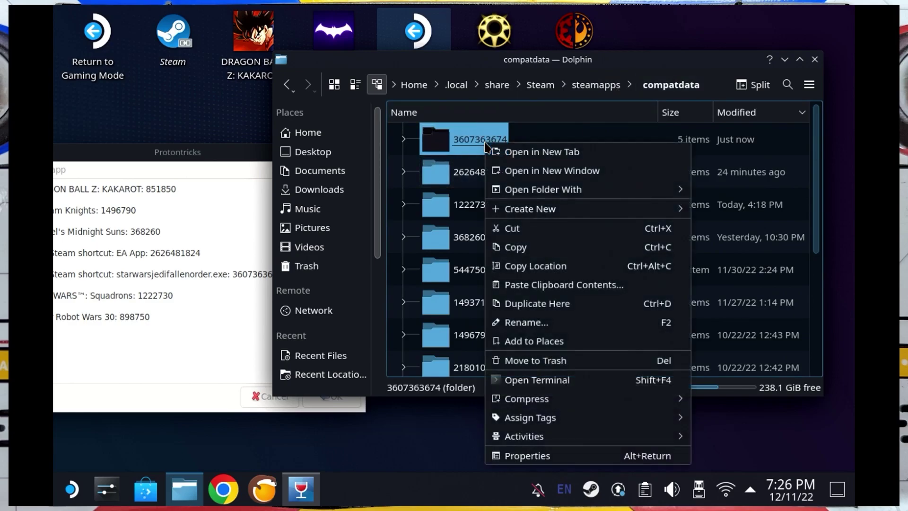
pyautogui.click(543, 360)
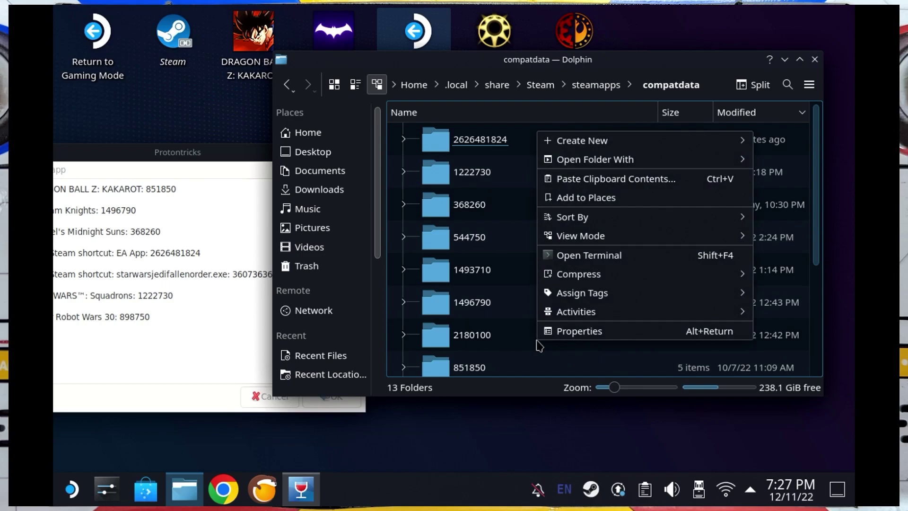
pyautogui.moveTo(594, 140)
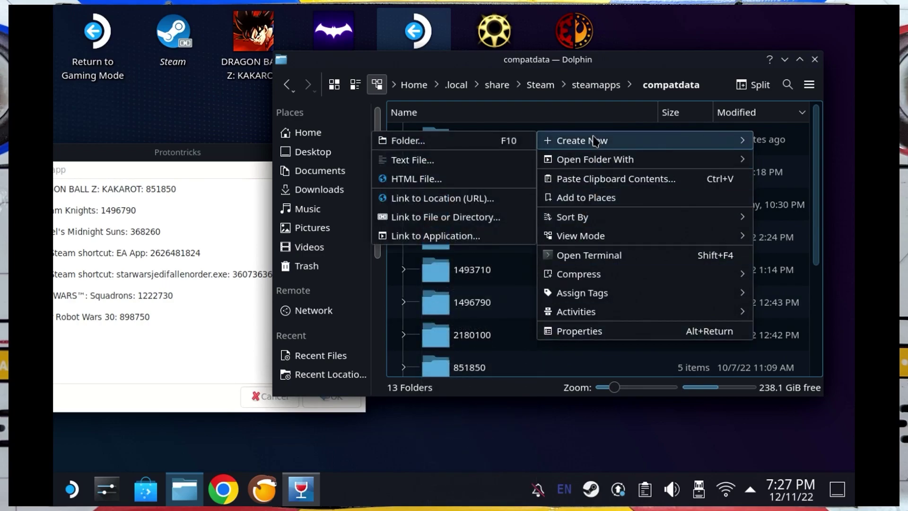
pyautogui.click(509, 227)
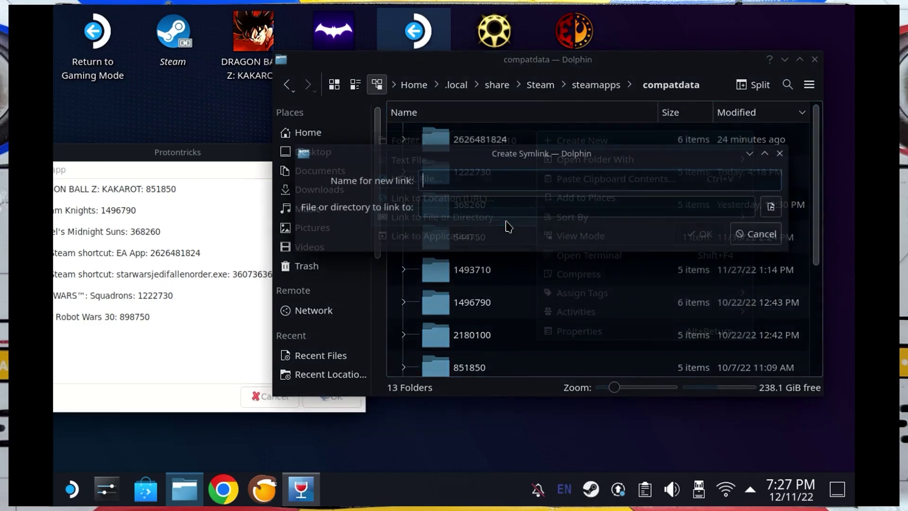
pyautogui.click(462, 206)
pyautogui.rightClick(463, 208)
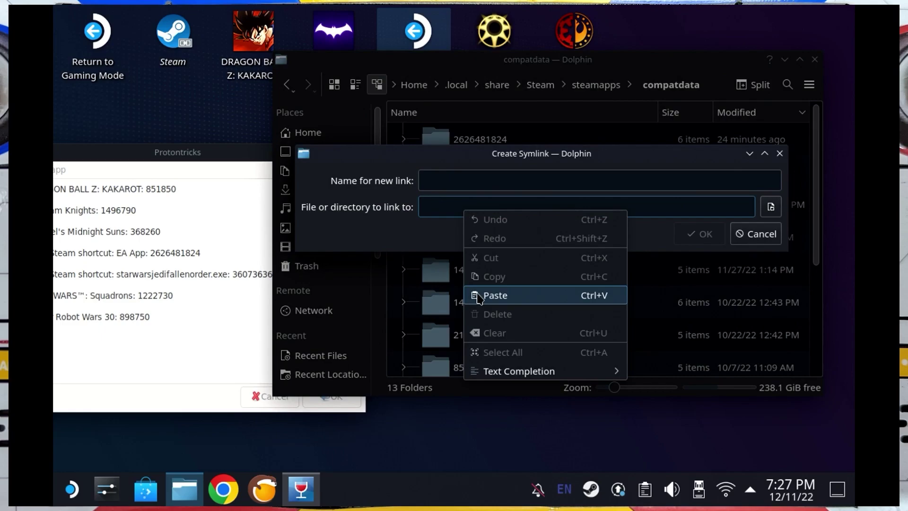
pyautogui.click(494, 295)
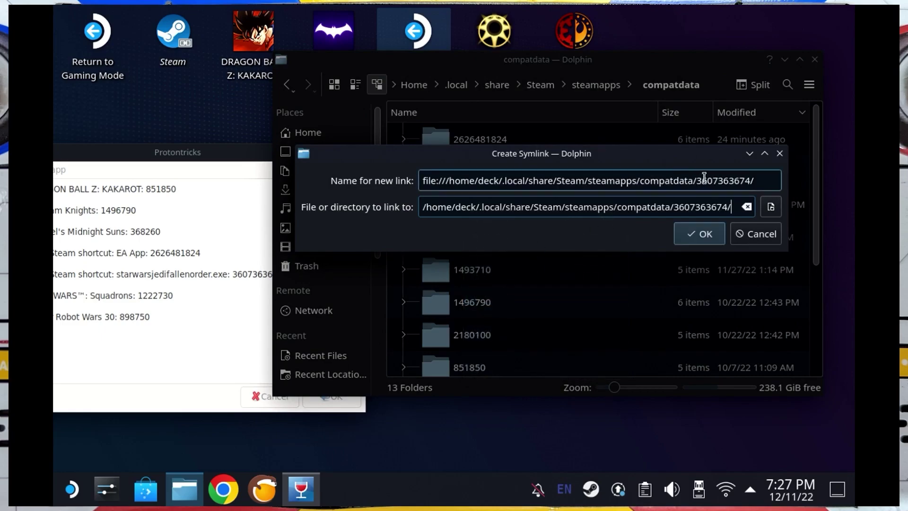
pyautogui.moveTo(695, 187); pyautogui.dragTo(409, 174)
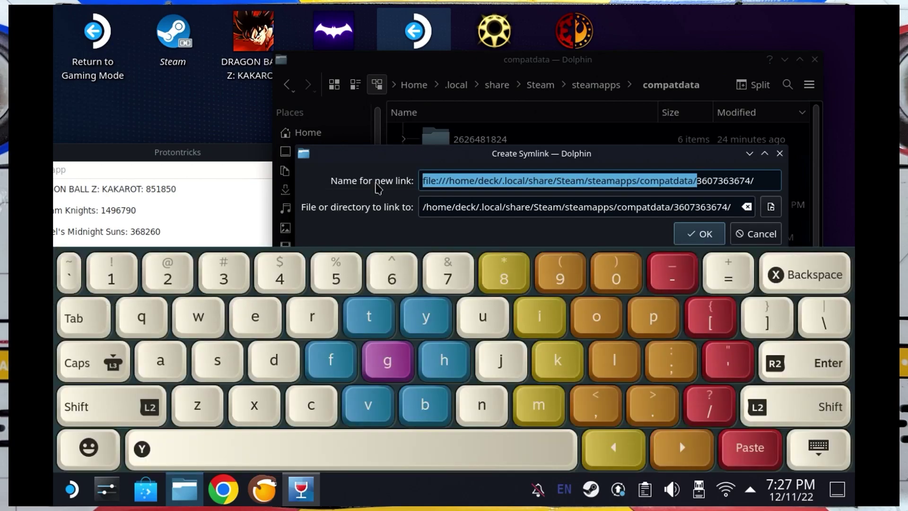
pyautogui.click(844, 282)
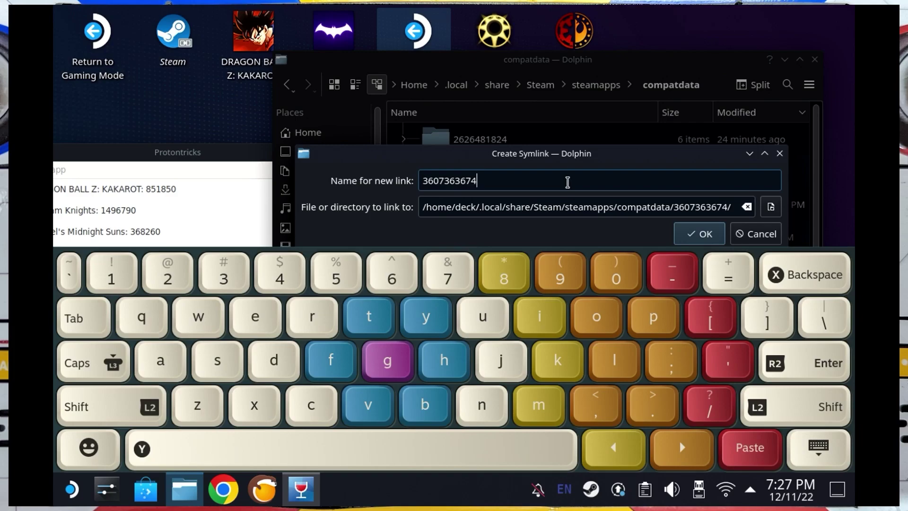
pyautogui.click(843, 459)
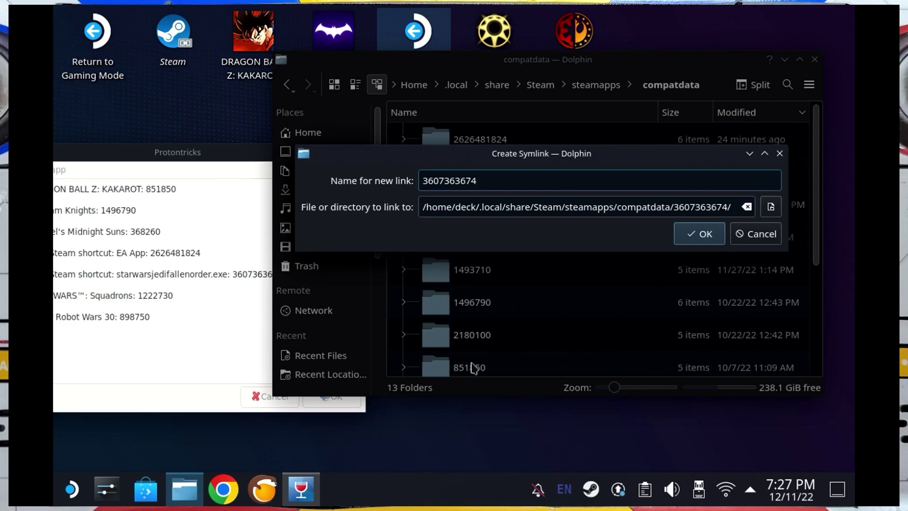
pyautogui.click(190, 249)
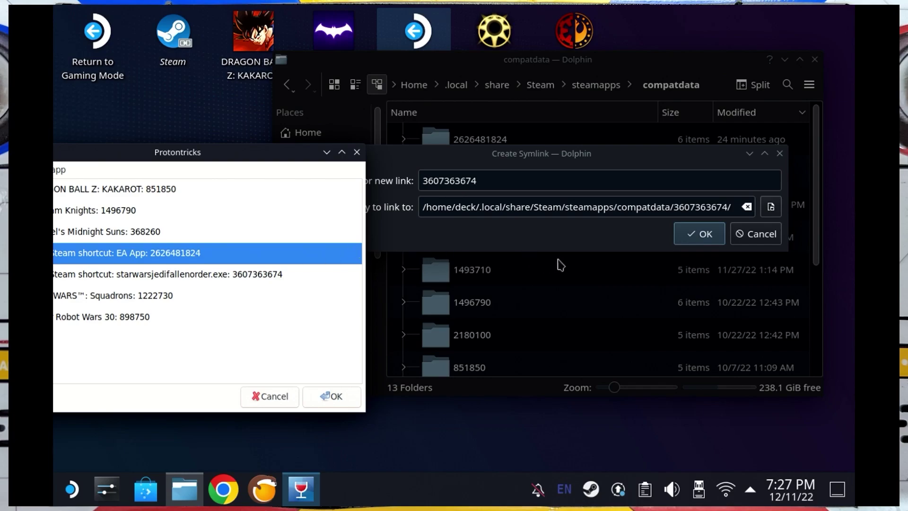
pyautogui.moveTo(726, 208); pyautogui.dragTo(673, 208)
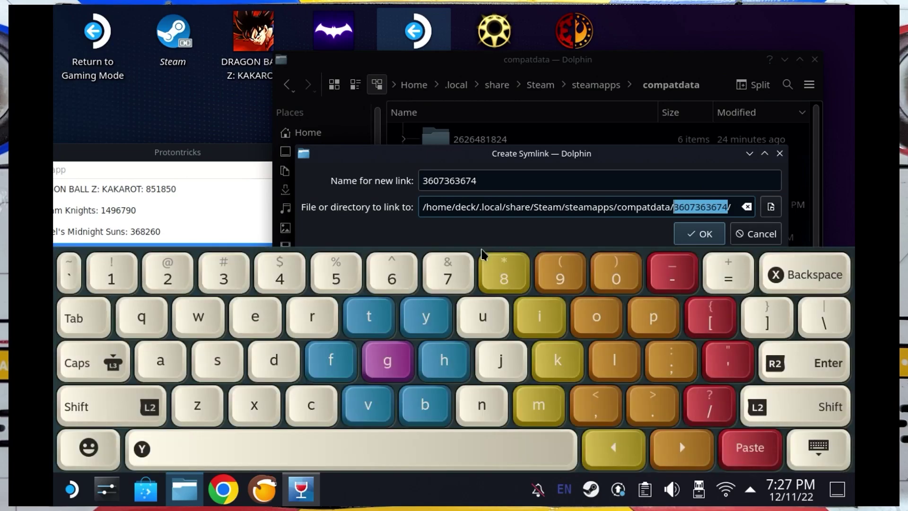
pyautogui.write('262648182')
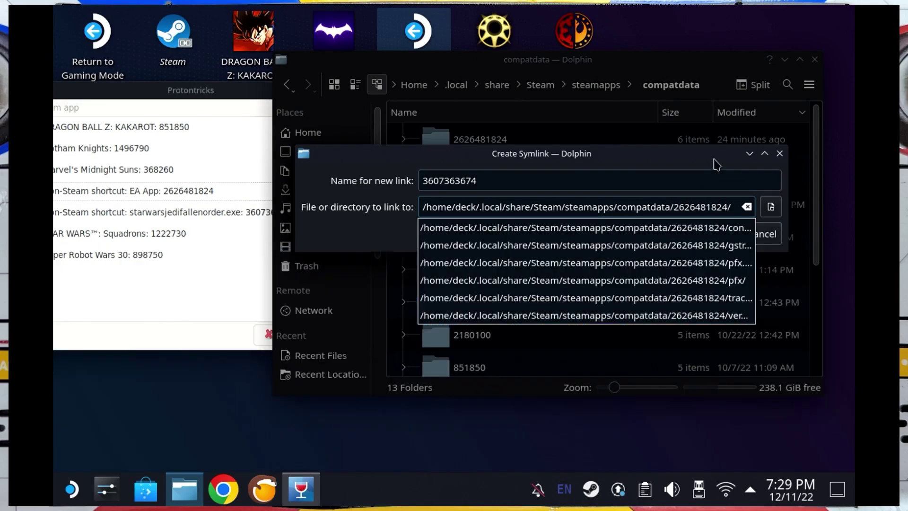
pyautogui.click(399, 240)
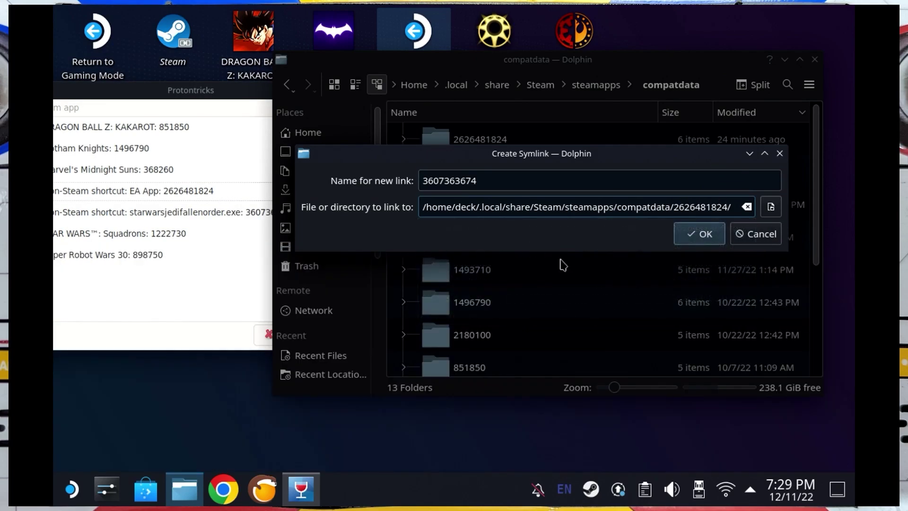
pyautogui.click(678, 236)
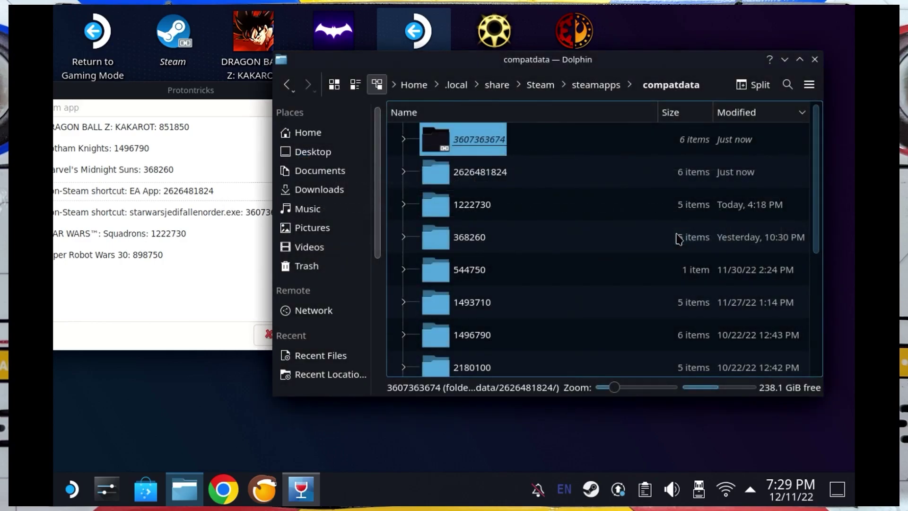
# Close the Dolphin and Protontricks windows and return the Steam Deck to Gaming Mode.
pyautogui.click(815, 59)
pyautogui.click(370, 91)
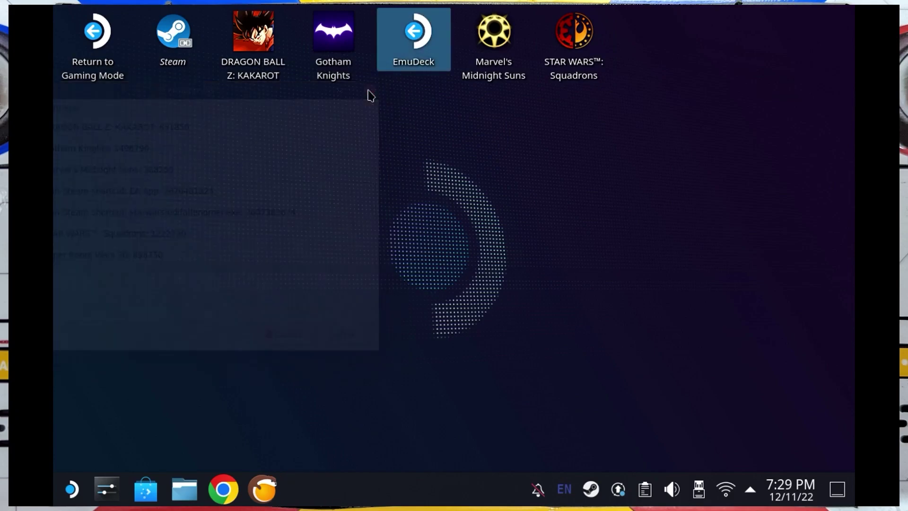
pyautogui.doubleClick(97, 50)
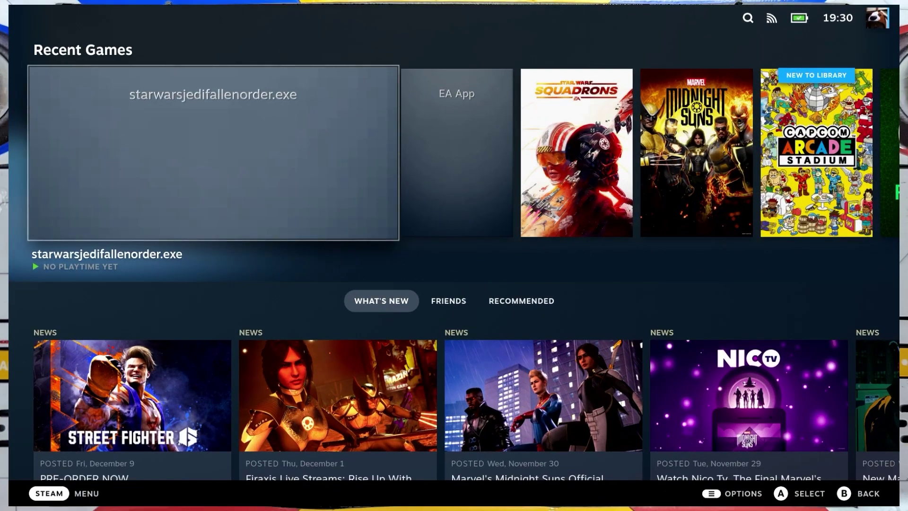
# Open the starwarsjedifallenorder.exe game page, check its current controller layout and quick settings, and go back to the page.
pyautogui.press('Return')
pyautogui.press('Right')
pyautogui.press('Return')
pyautogui.press('Up')
pyautogui.press('Down')
pyautogui.press('Right')
pyautogui.press('Left')
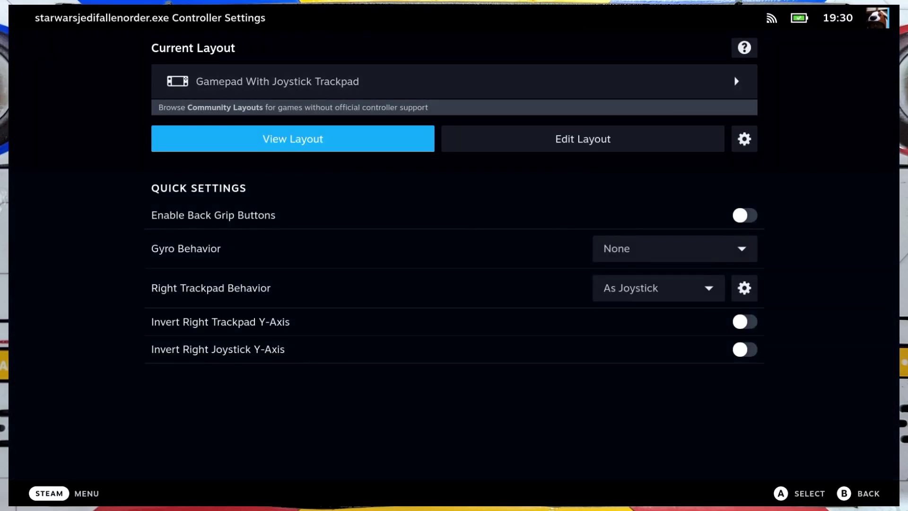
pyautogui.press('Escape')
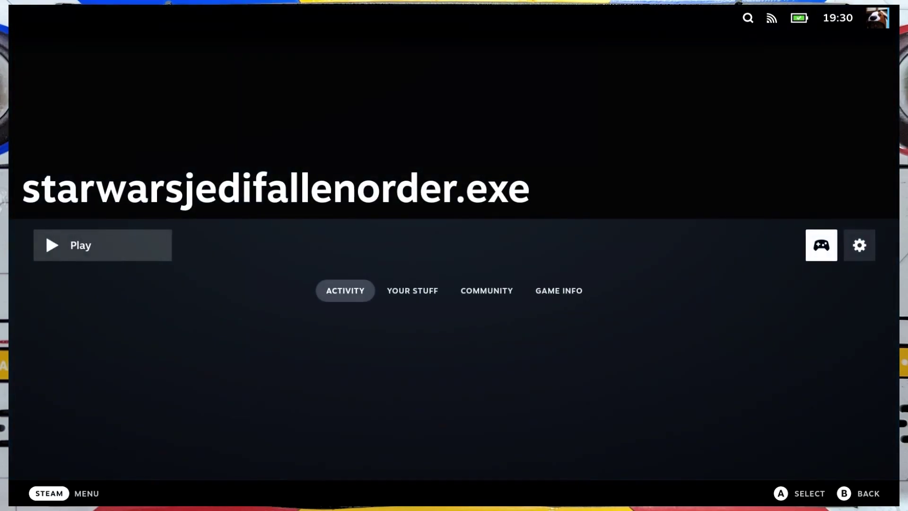
# Launch starwarsjedifallenorder.exe from its game page in Gaming Mode.
pyautogui.press('Left')
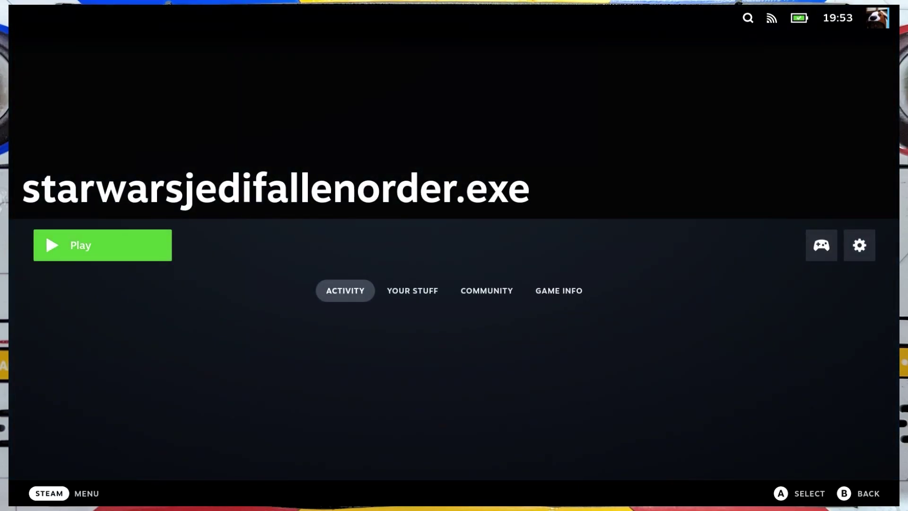
pyautogui.press('Return')
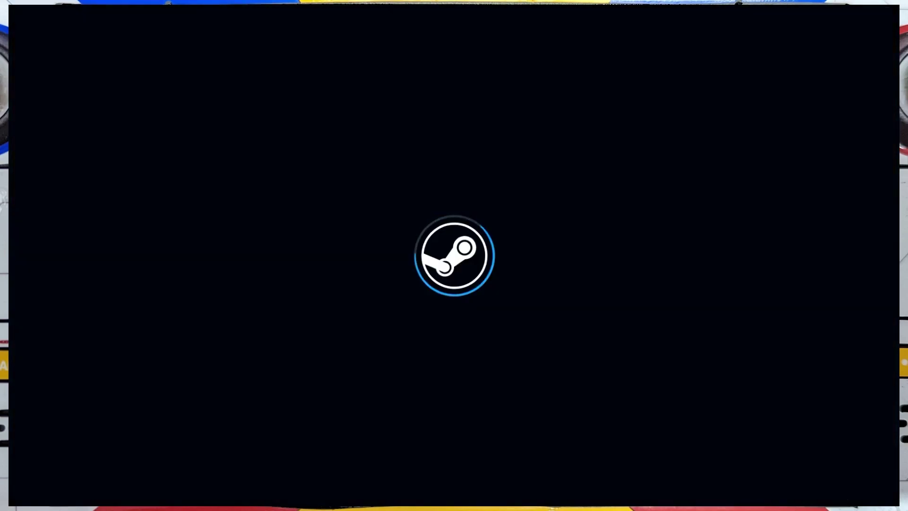